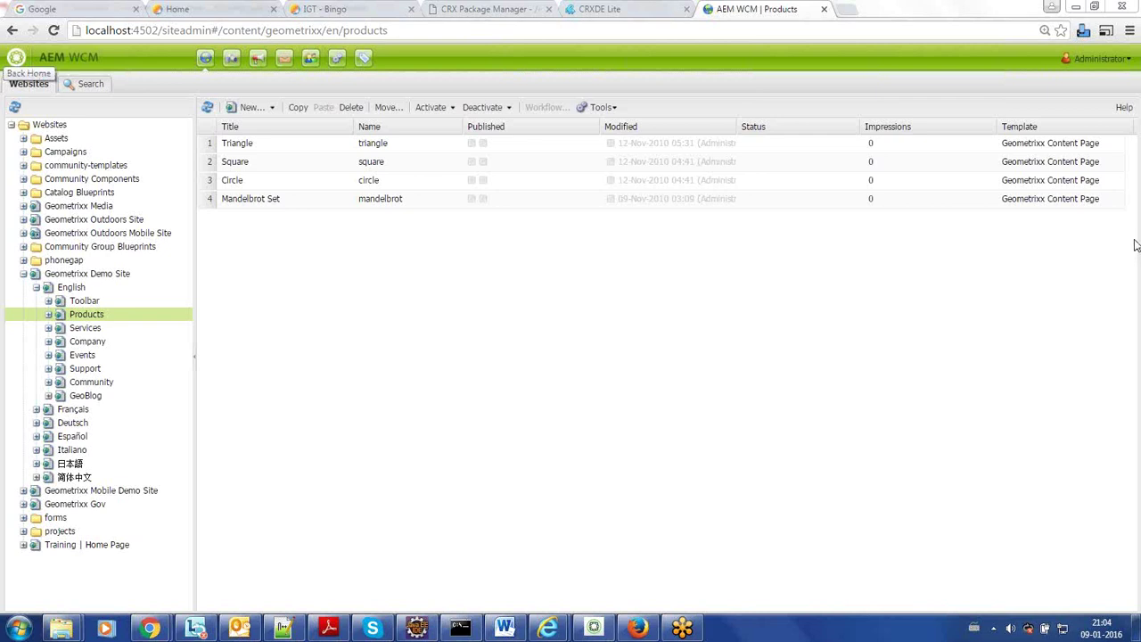
Shut down the running Adobe Experience Manager Quickstart instance.
mouse_move(594, 629)
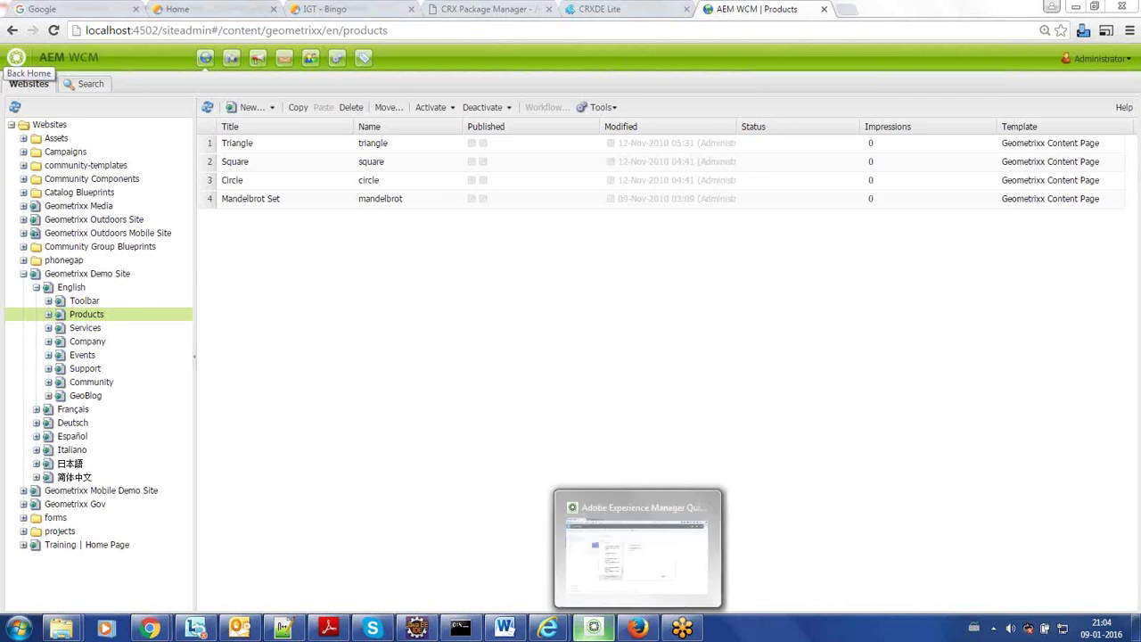
click(595, 629)
click(390, 288)
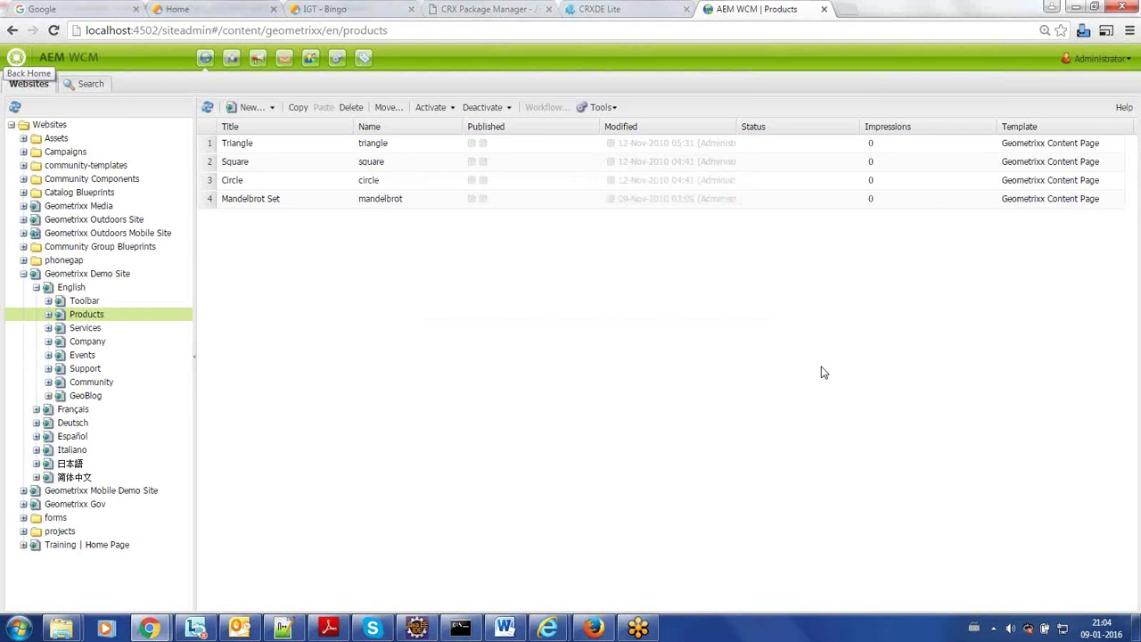
Close all open Internet Explorer and Word windows.
right_click(550, 629)
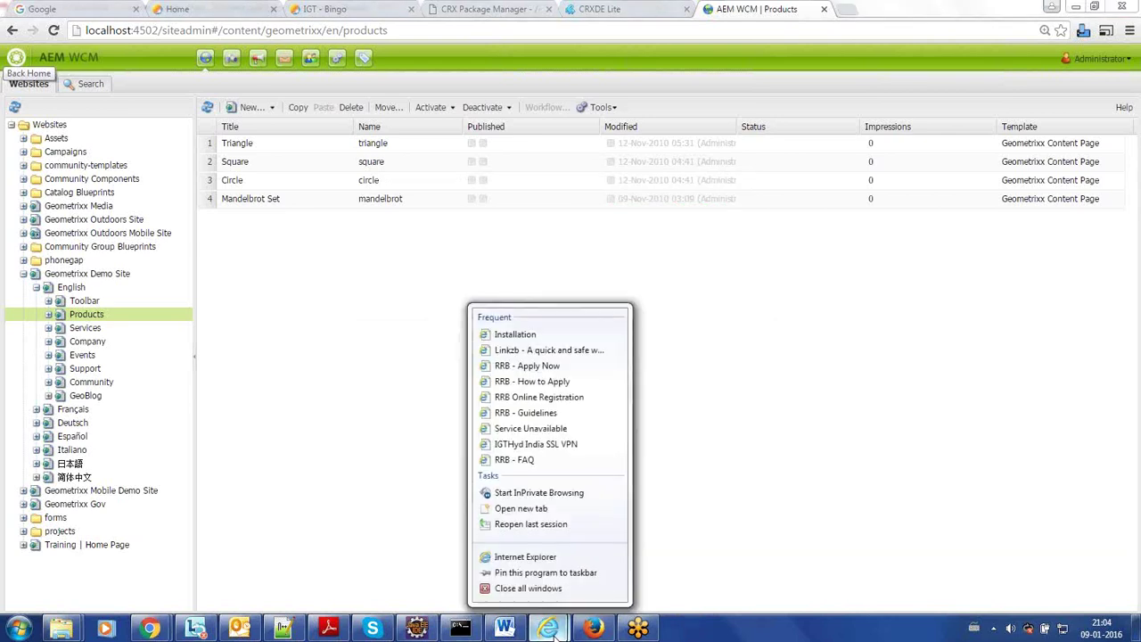
click(558, 592)
right_click(504, 630)
click(481, 589)
click(570, 342)
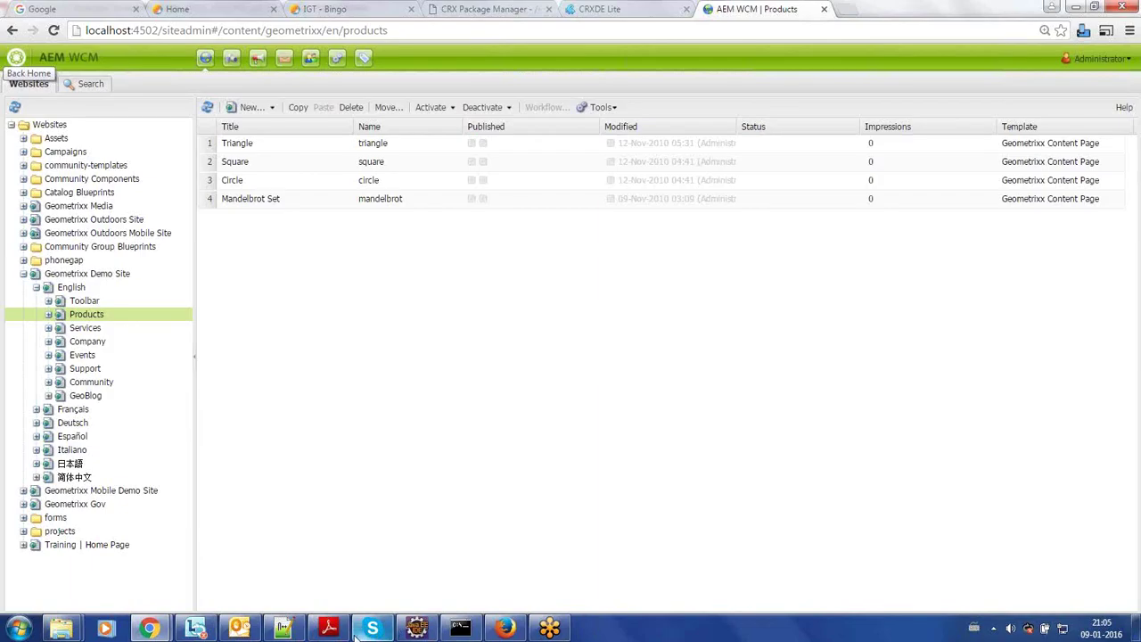
click(234, 629)
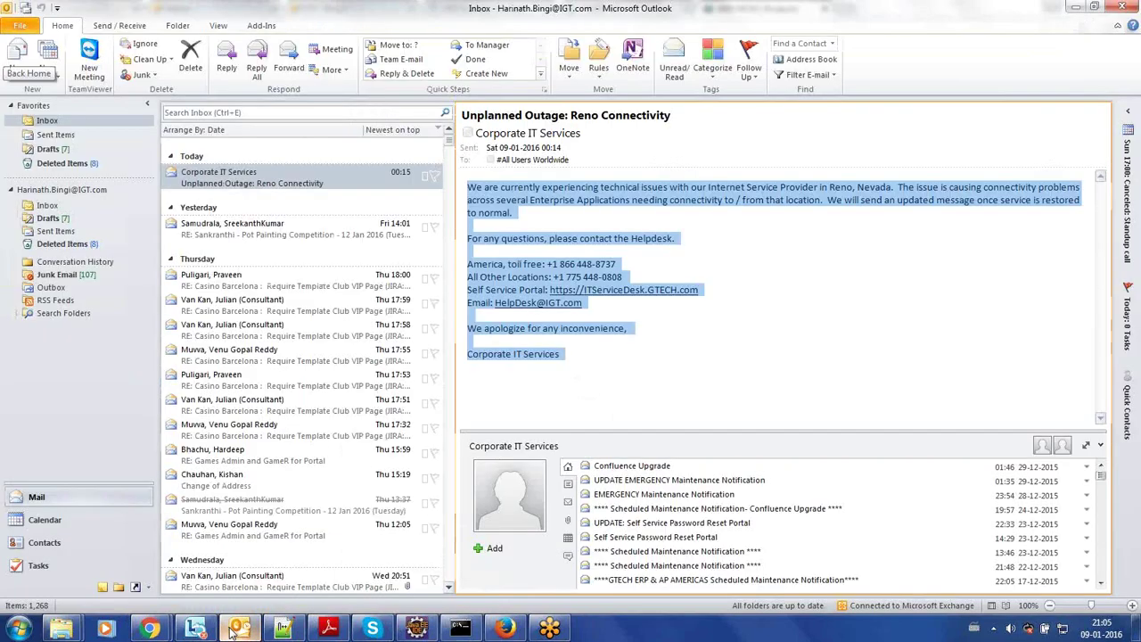
click(234, 629)
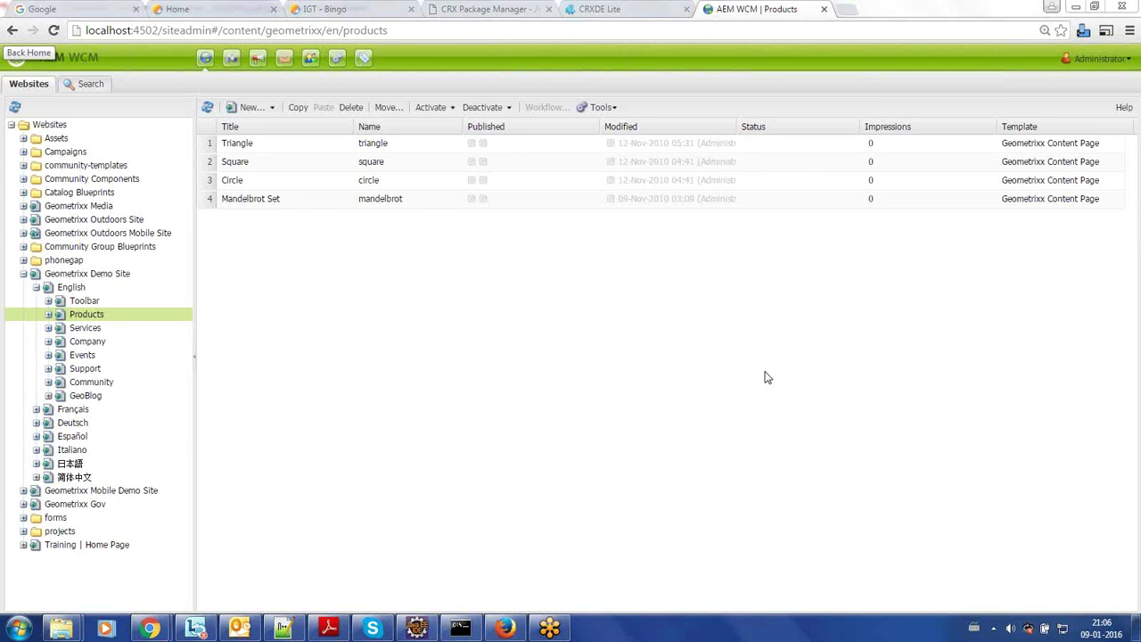
Check whether the stopped author instance still responds by selecting Geometrixx Demo Site and reloading the CRXDE Lite page.
click(116, 276)
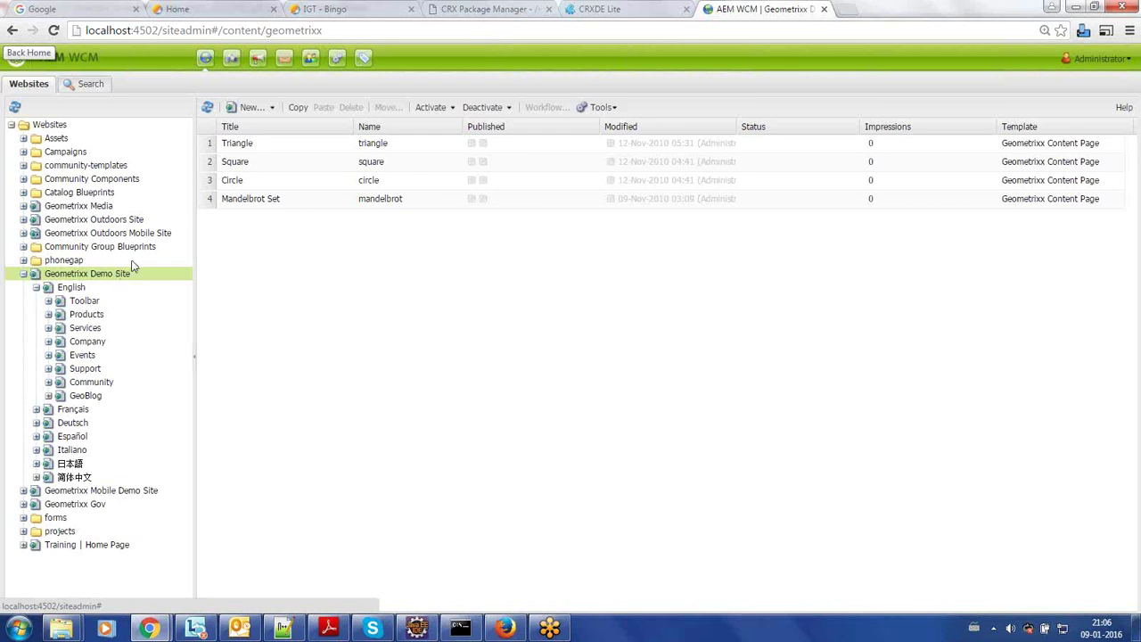
click(588, 7)
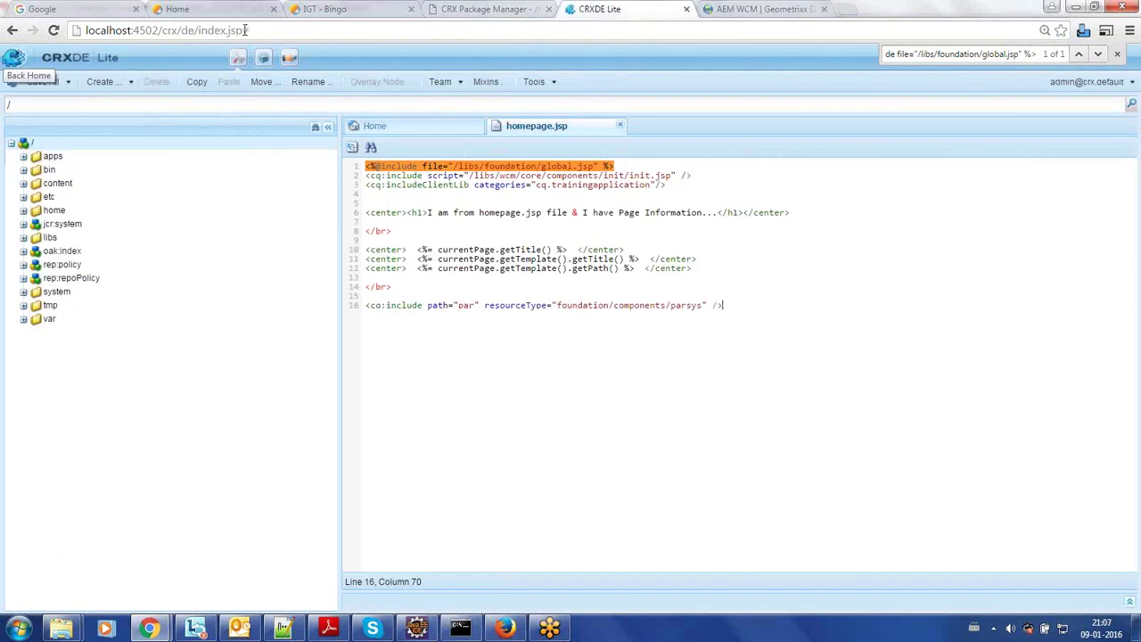
click(314, 27)
key(Return)
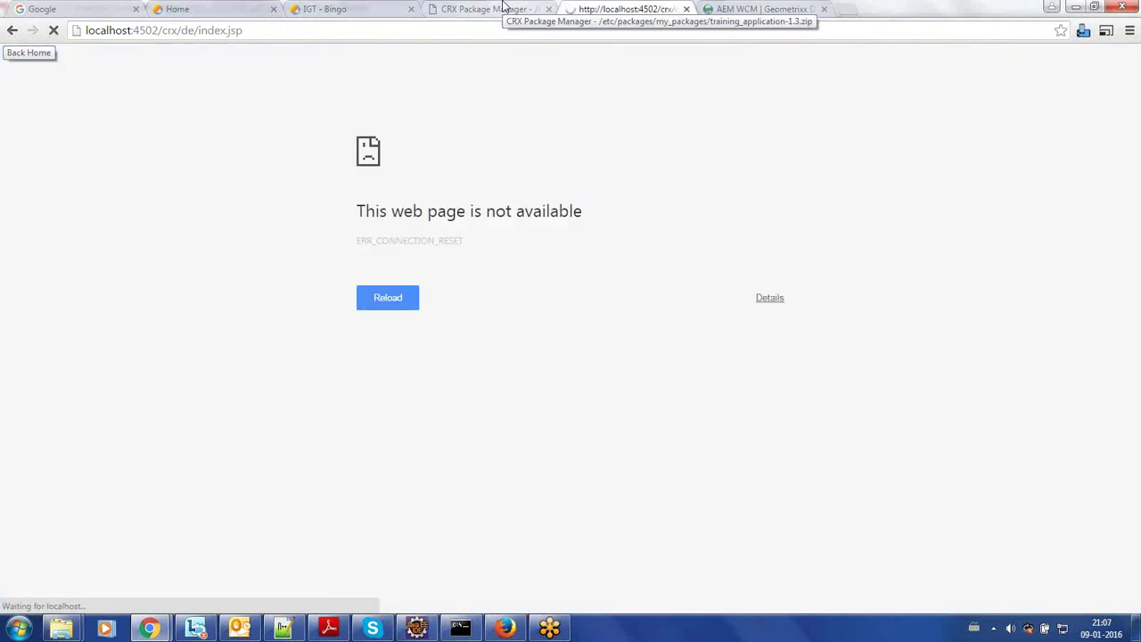
click(448, 30)
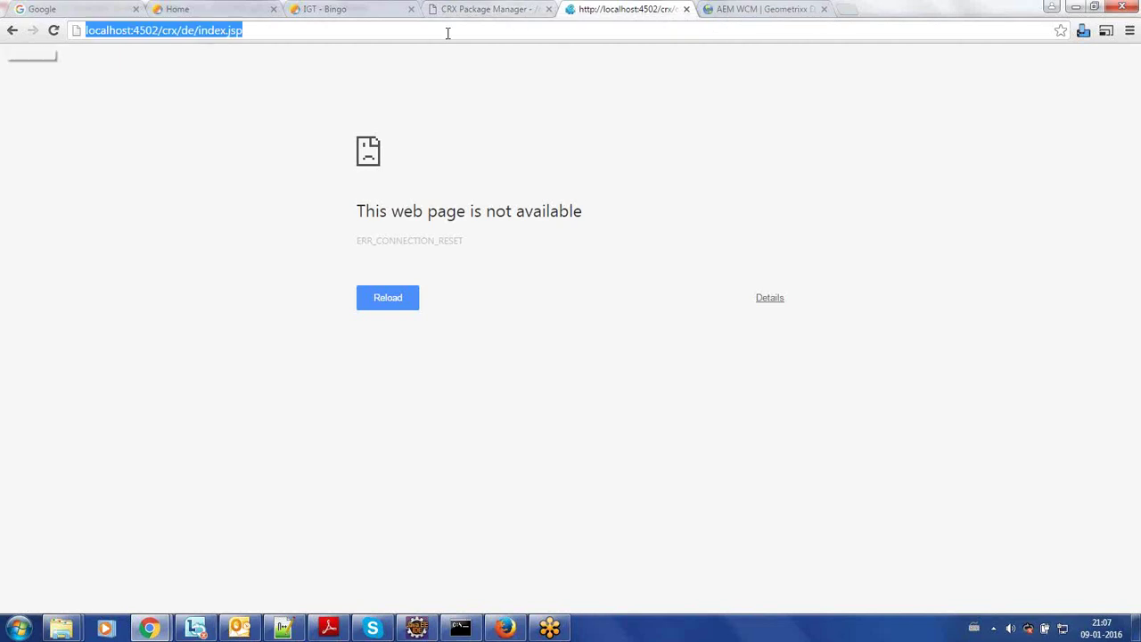
click(519, 168)
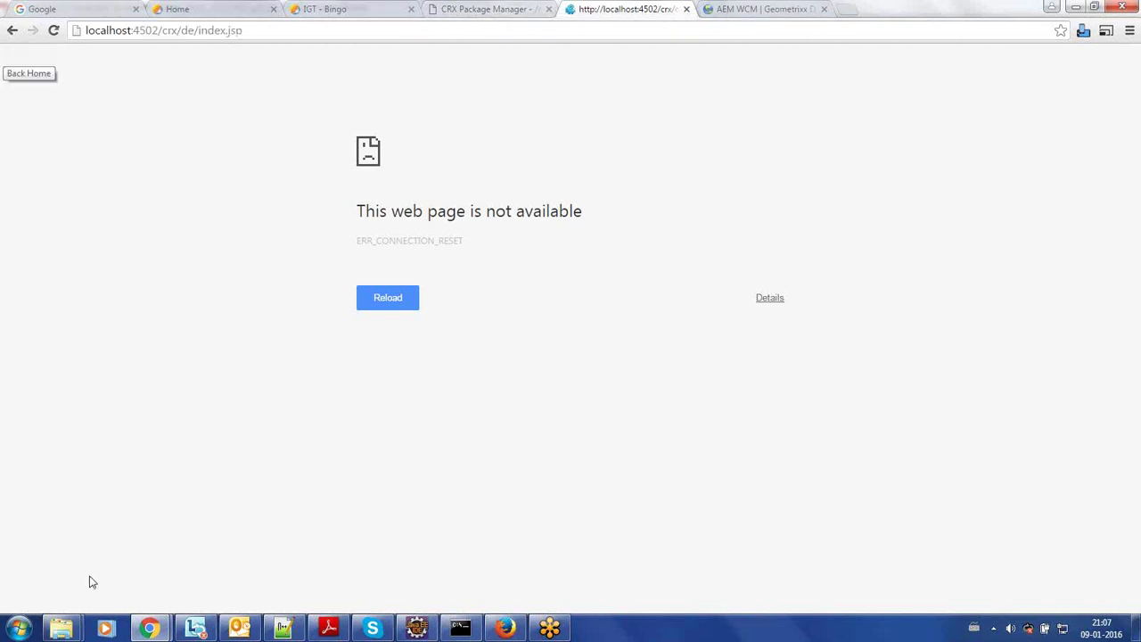
Switch to the author folder in Windows Explorer and launch aem610-author-p4502 to start the author instance.
mouse_move(69, 630)
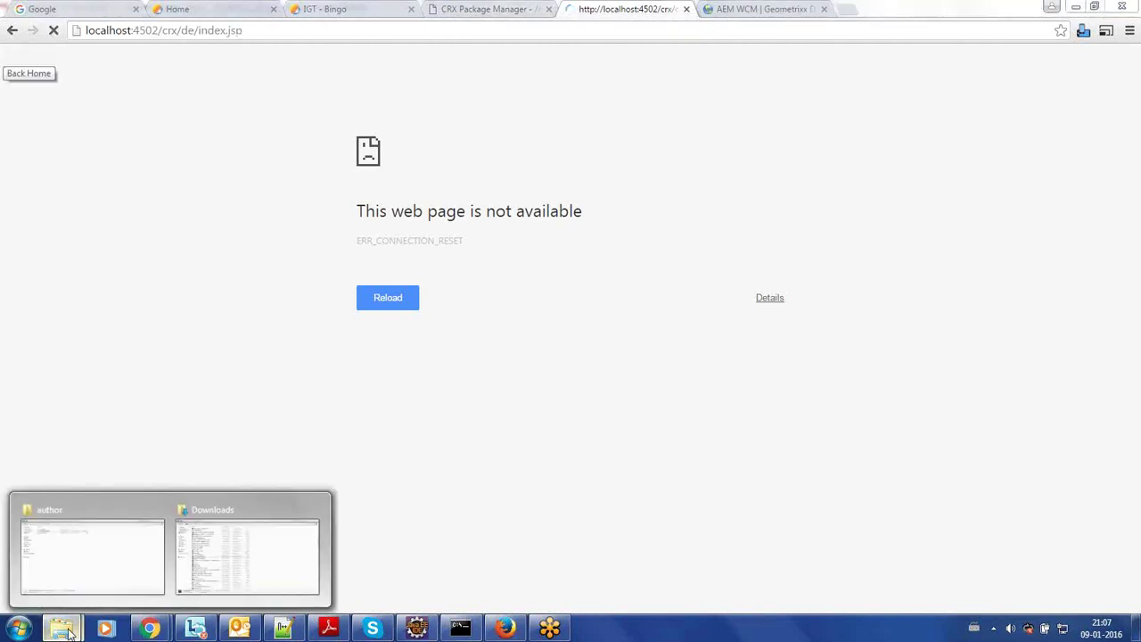
click(102, 559)
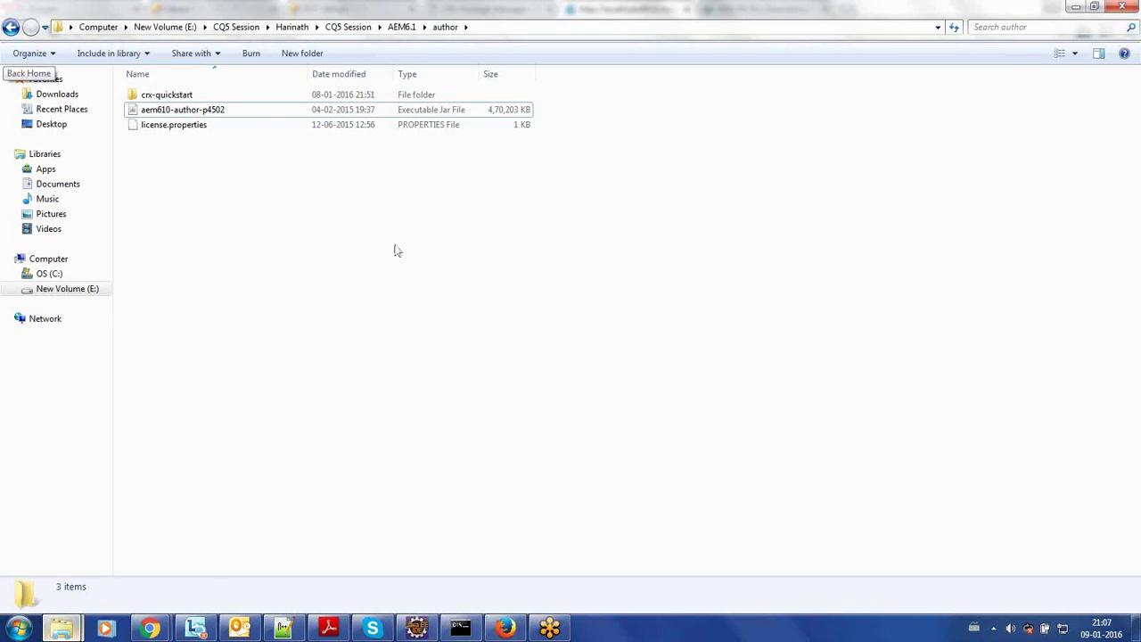
click(247, 110)
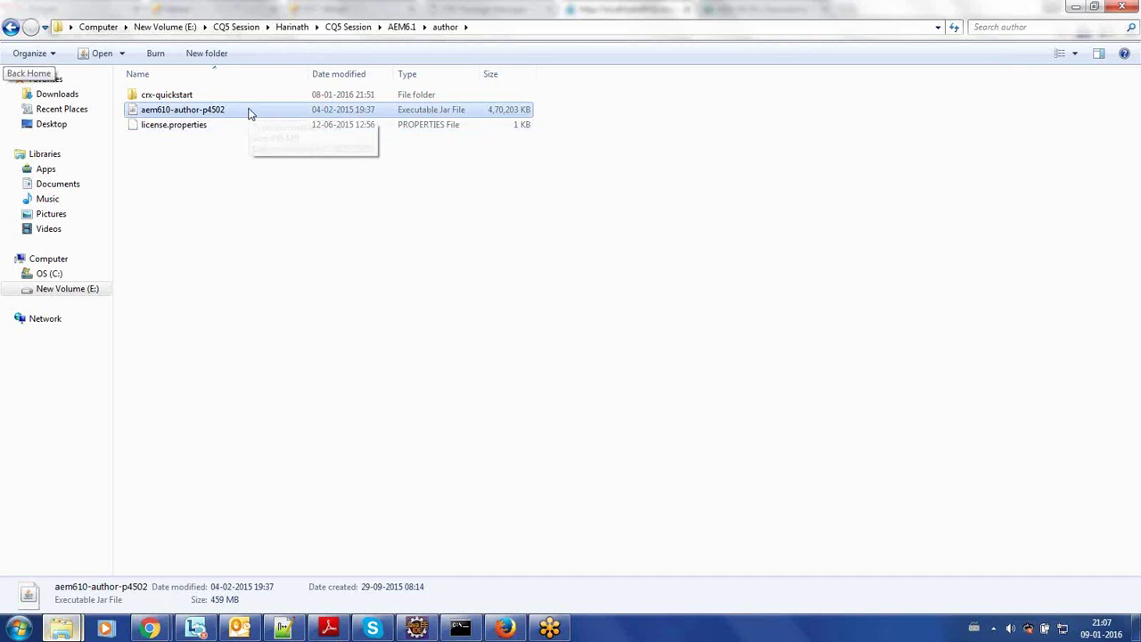
click(224, 201)
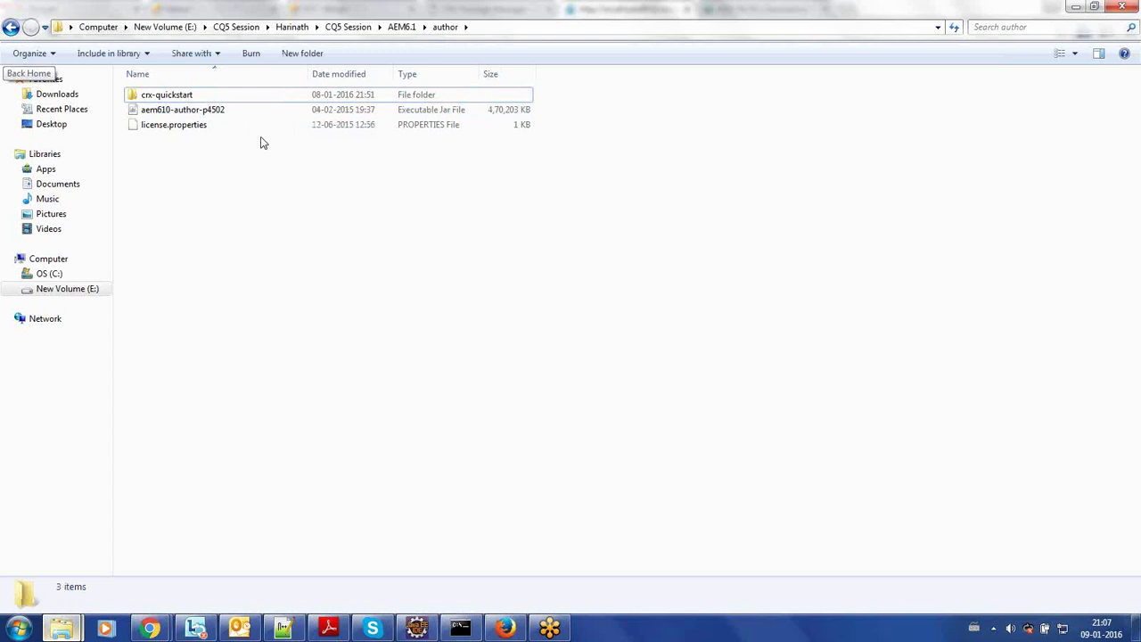
double_click(280, 114)
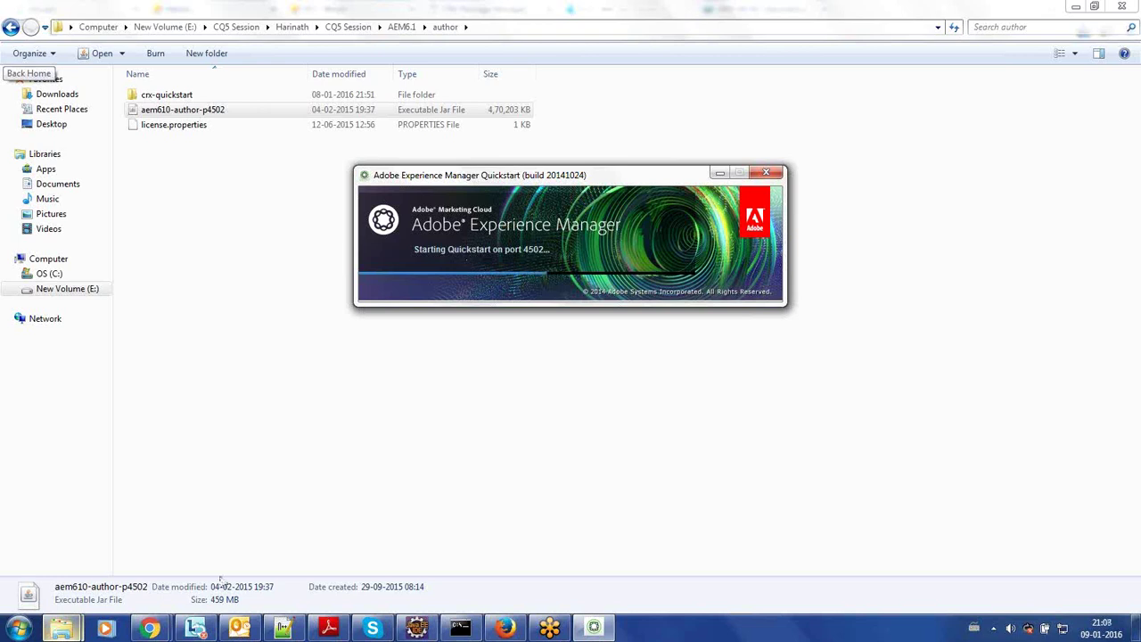
Switch to Chrome, wait for the AEM Projects page to open, and close the Error 404 tab.
mouse_move(151, 630)
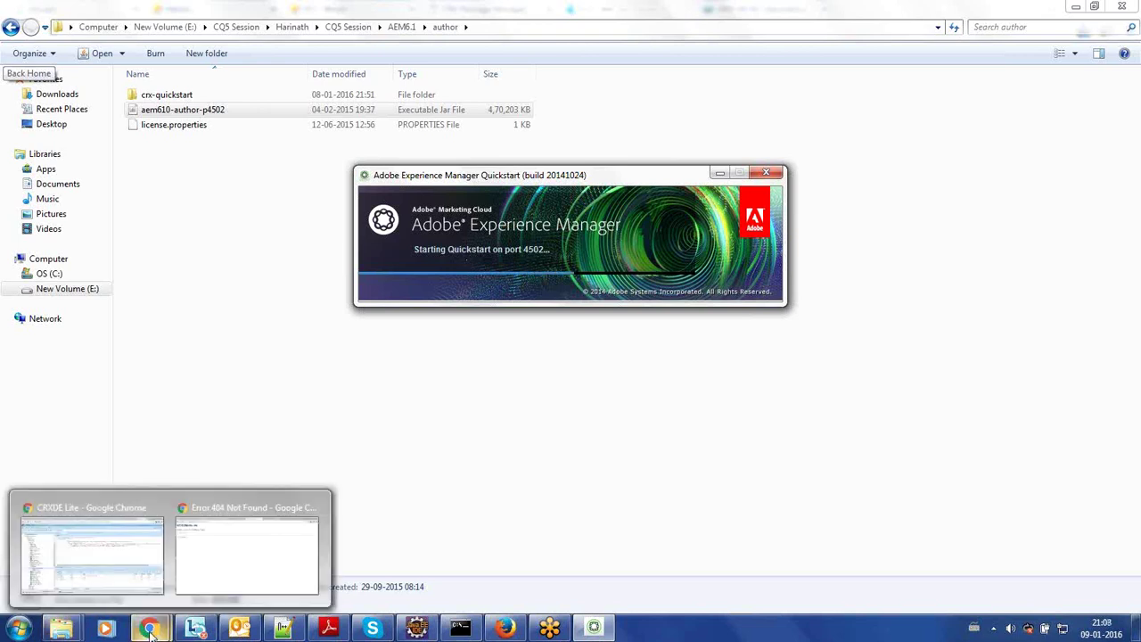
click(247, 568)
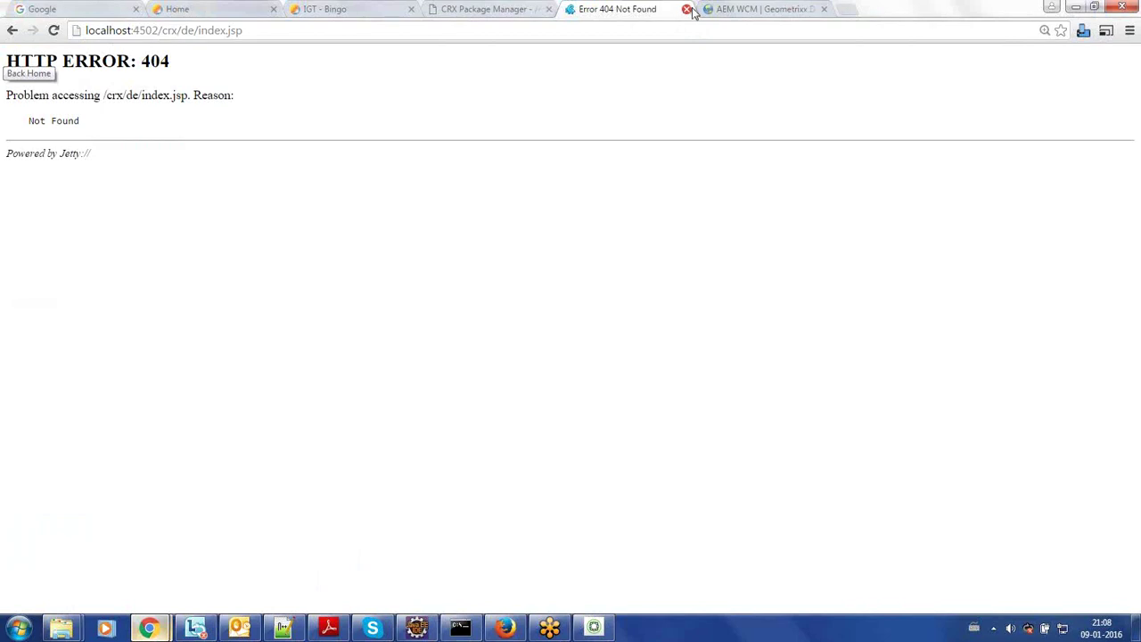
click(1079, 8)
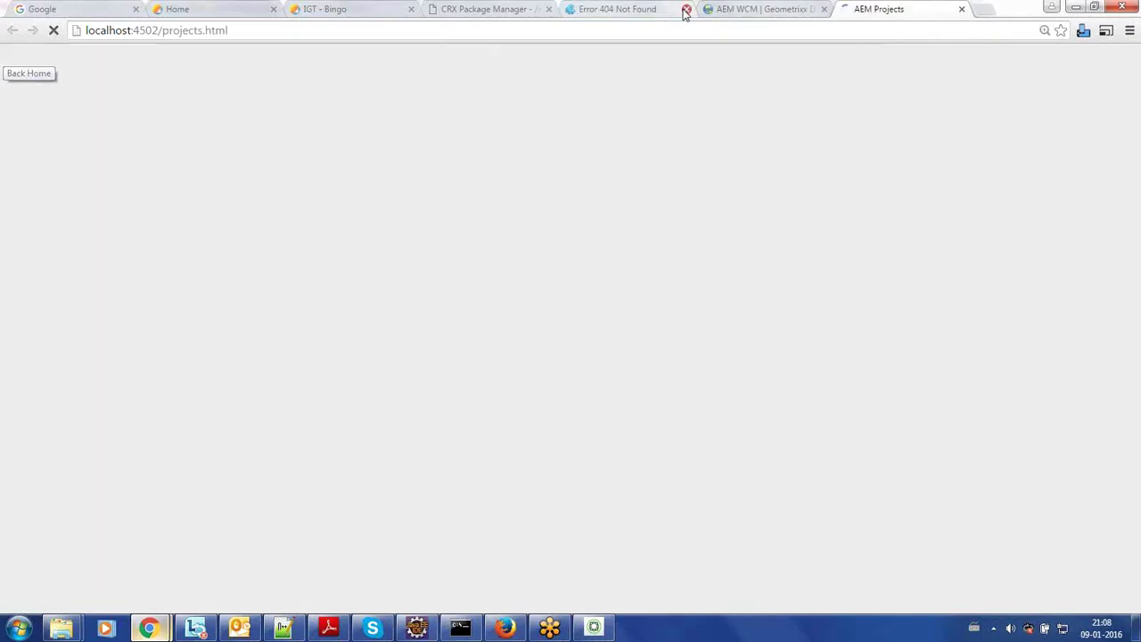
click(685, 10)
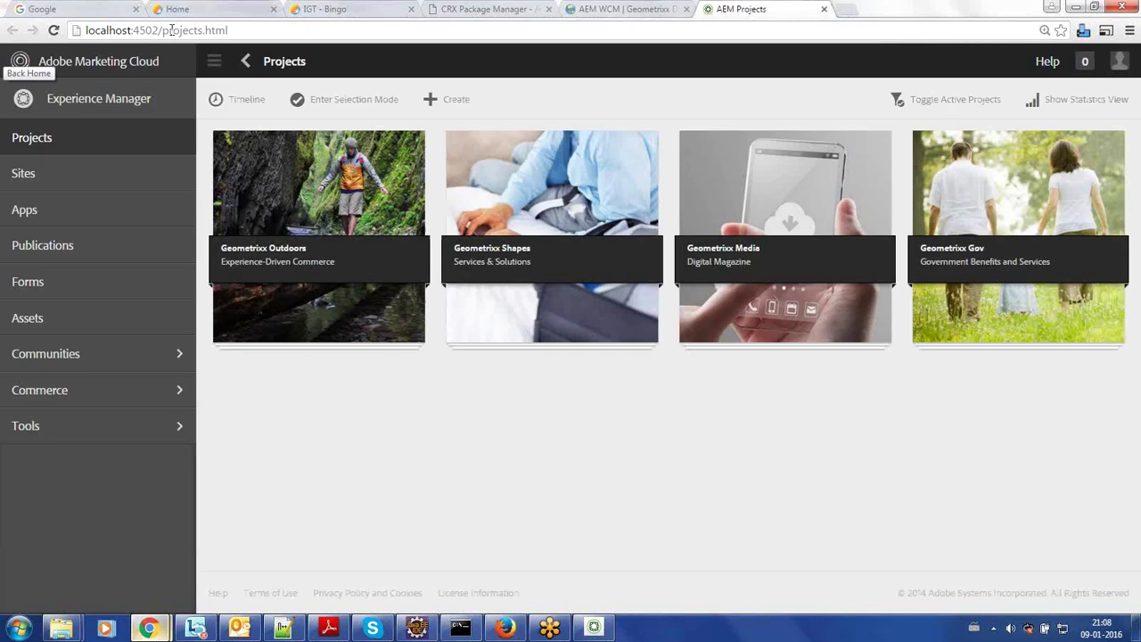
Load localhost:4502/crx/de in the AEM Projects tab, place it ahead of the AEM WCM tab, and expand the apps folder.
drag(164, 31, 288, 32)
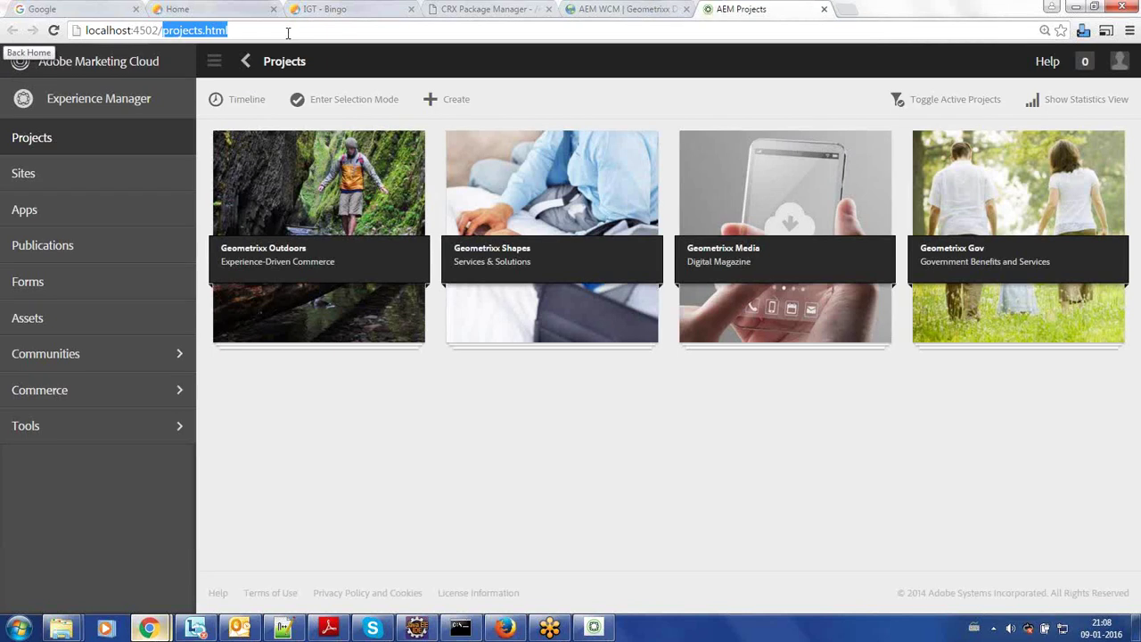
text(crx/d)
key(Return)
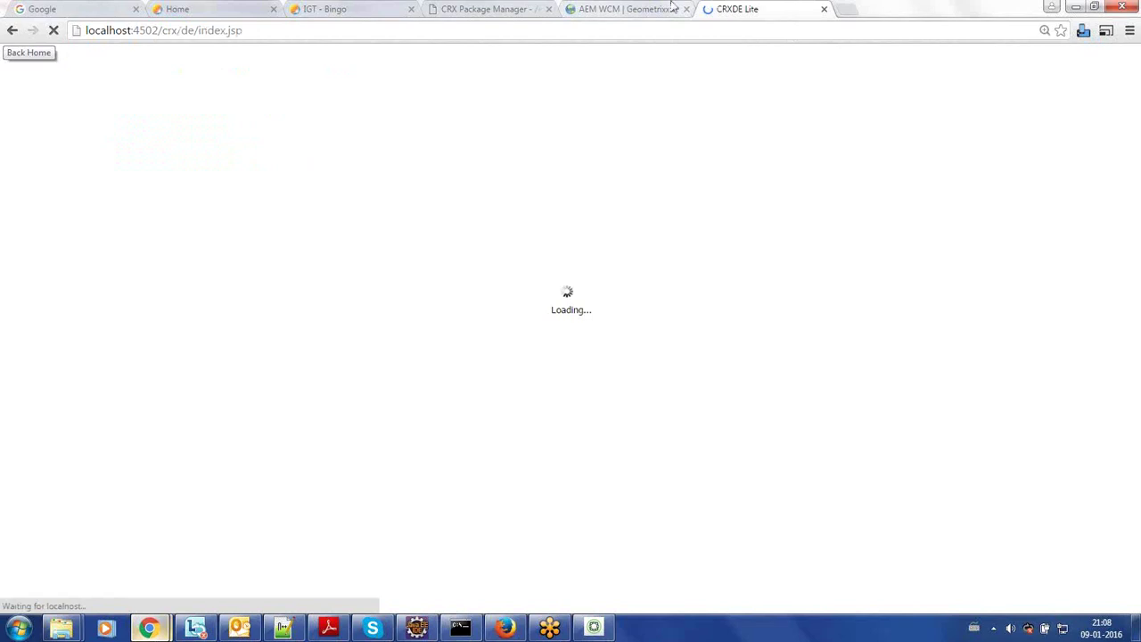
drag(637, 7, 757, 9)
click(599, 8)
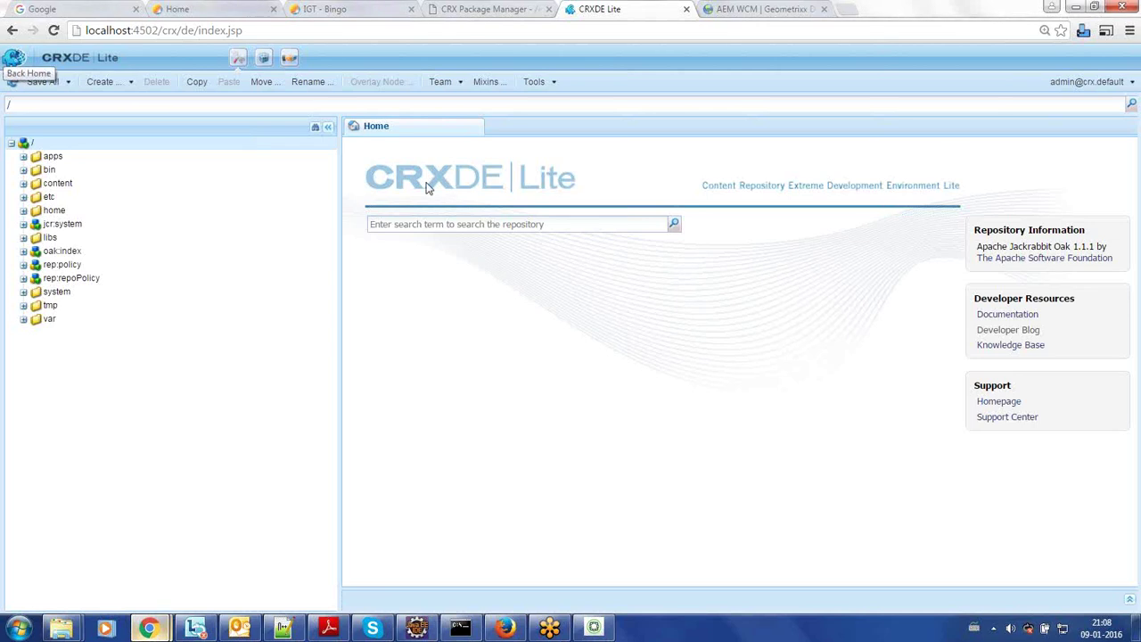
double_click(134, 160)
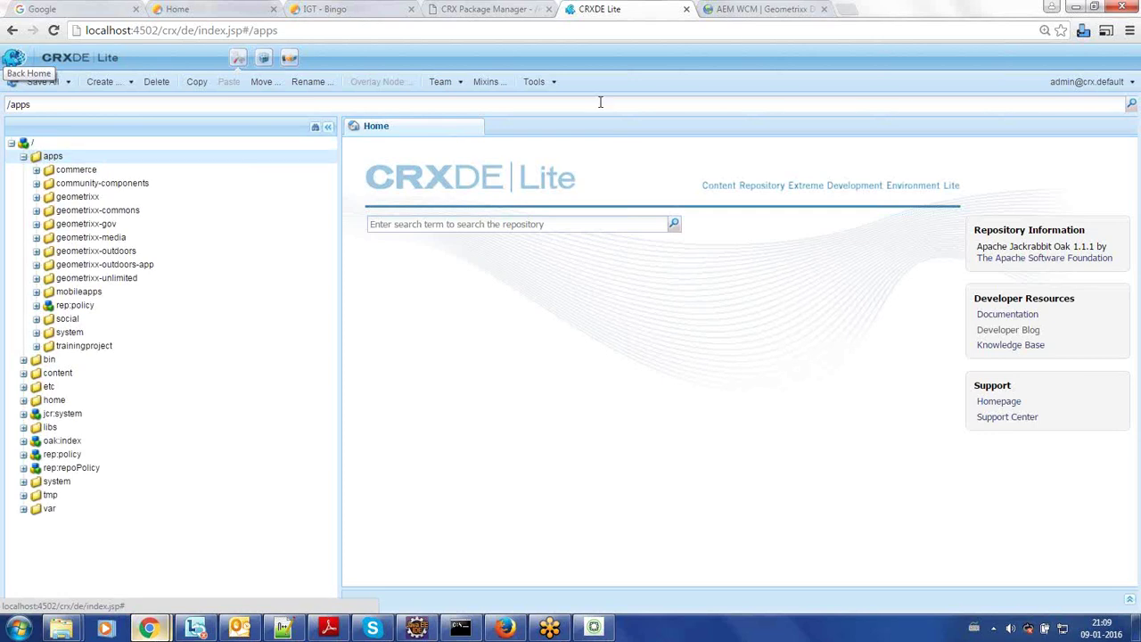
Collapse Geometrixx Demo Site in AEM WCM, select the Websites root, and reload the console from localhost:4502/siteadmin.
click(751, 10)
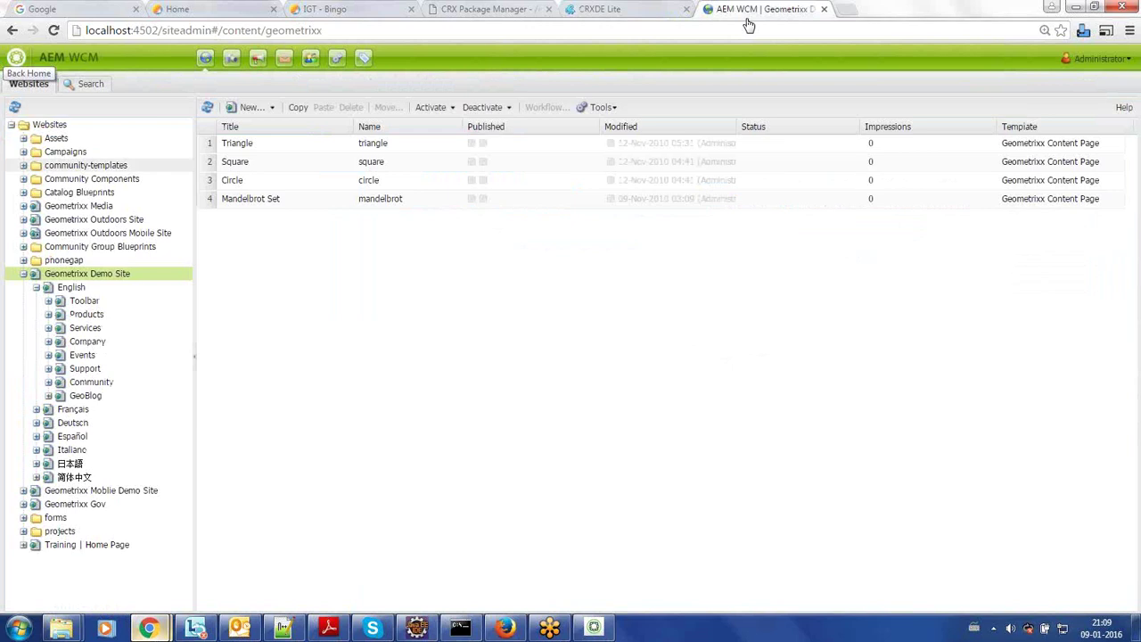
click(24, 275)
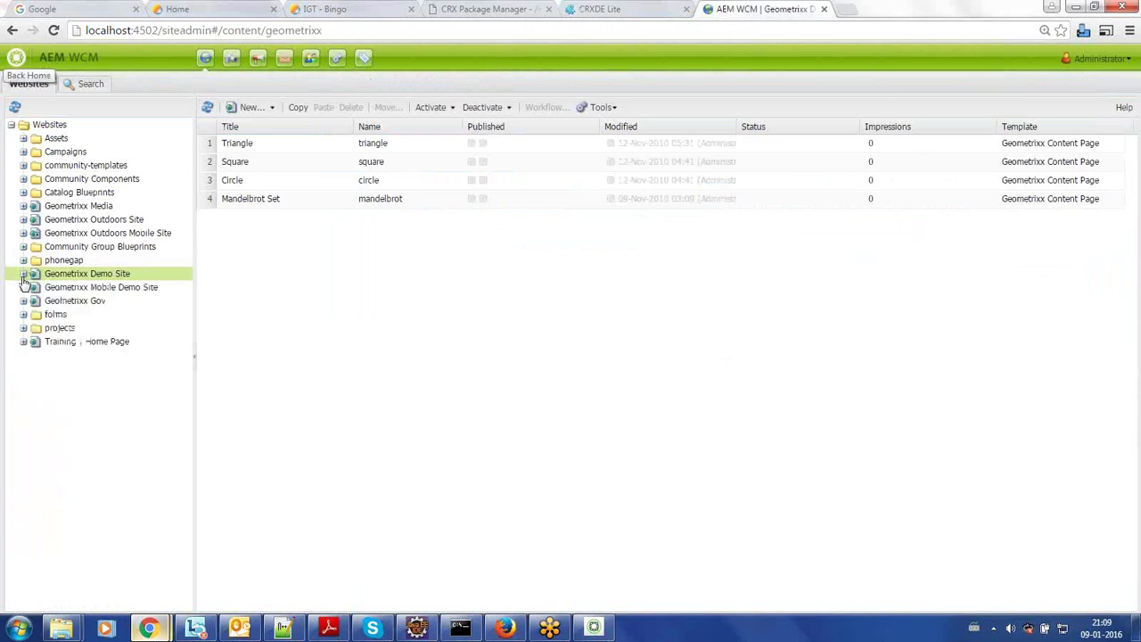
click(60, 126)
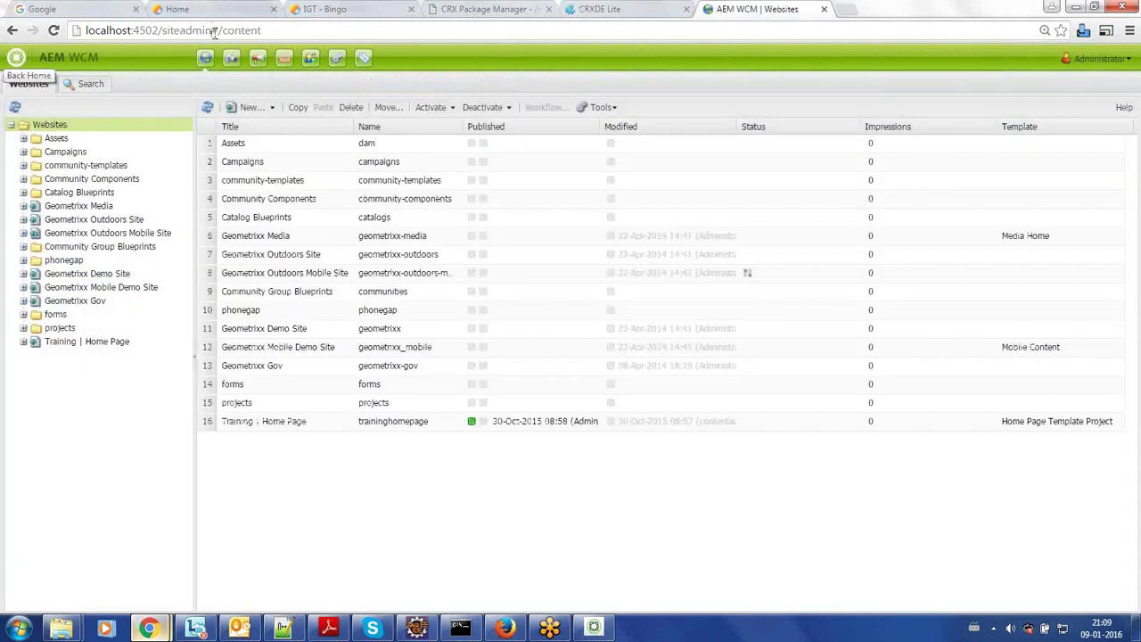
drag(214, 30, 272, 31)
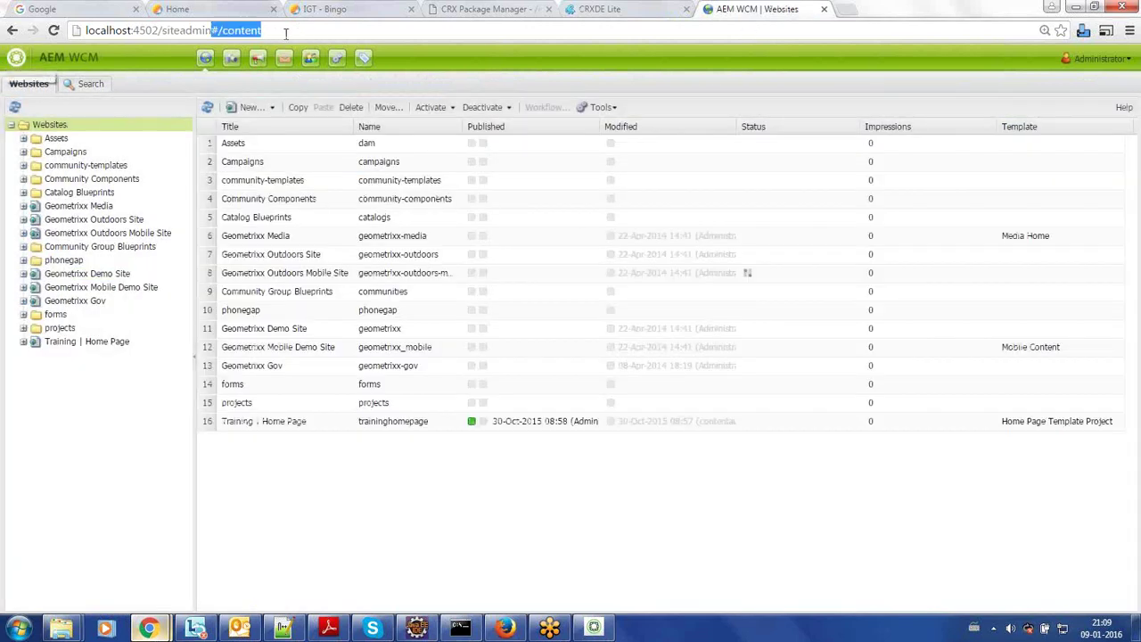
key(BackSpace)
key(Return)
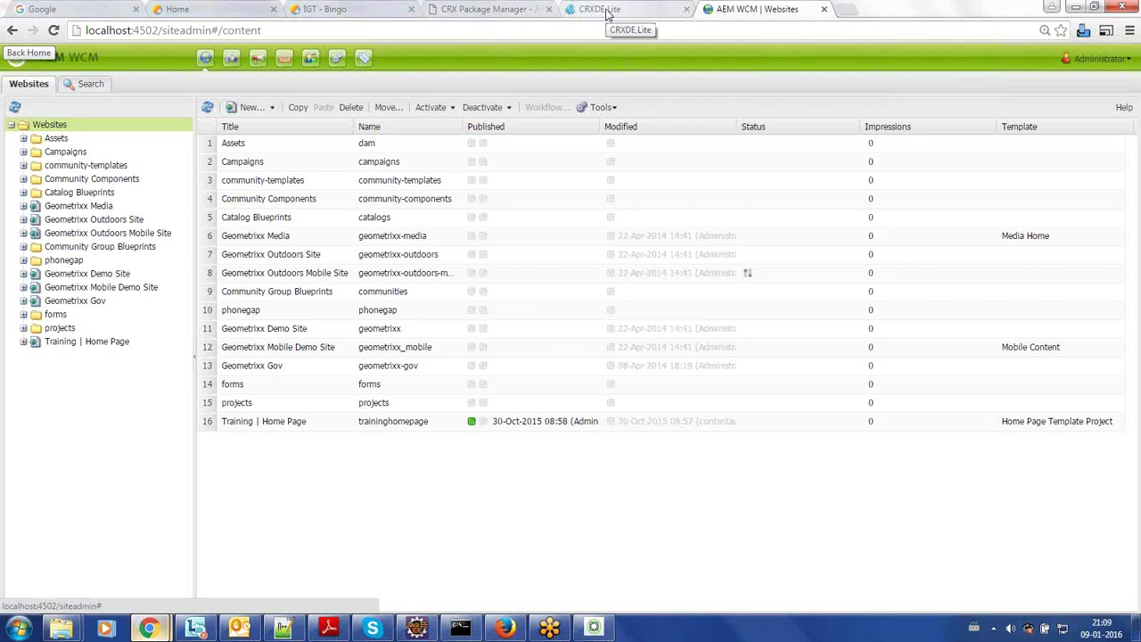
Expand Geometrixx Demo Site, its English page and the Toolbar page in the Websites tree.
click(100, 274)
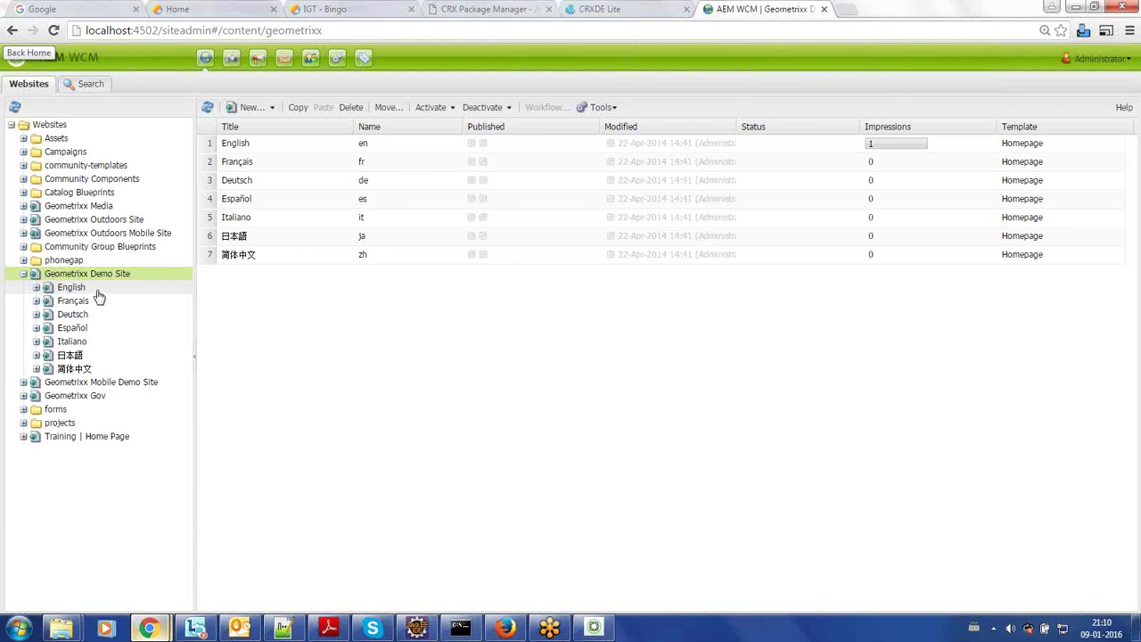
click(98, 291)
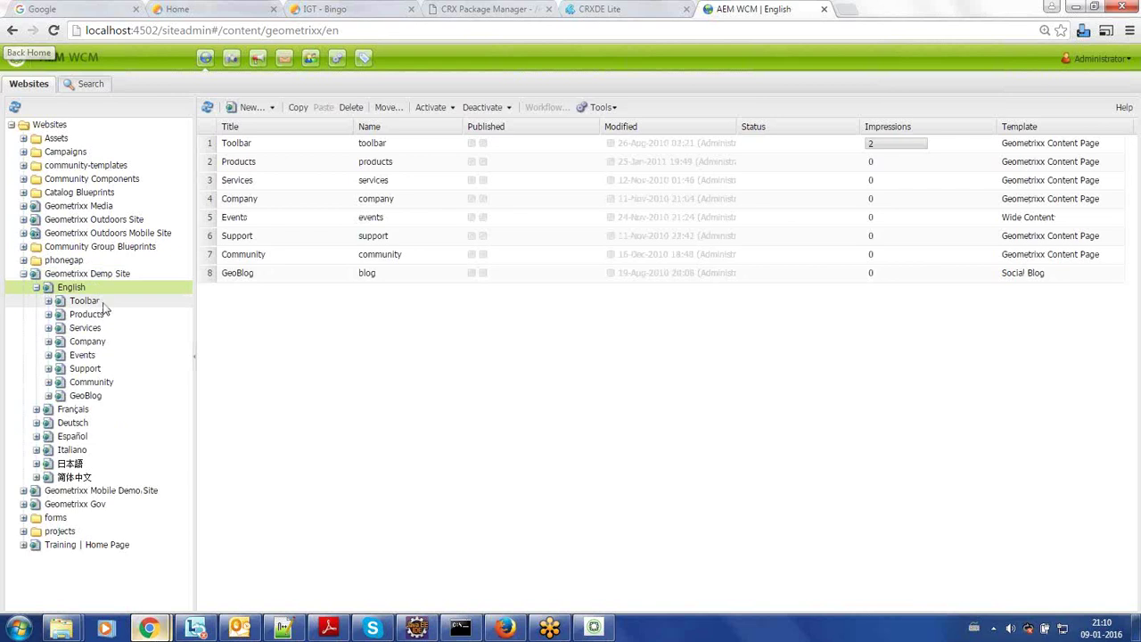
click(103, 304)
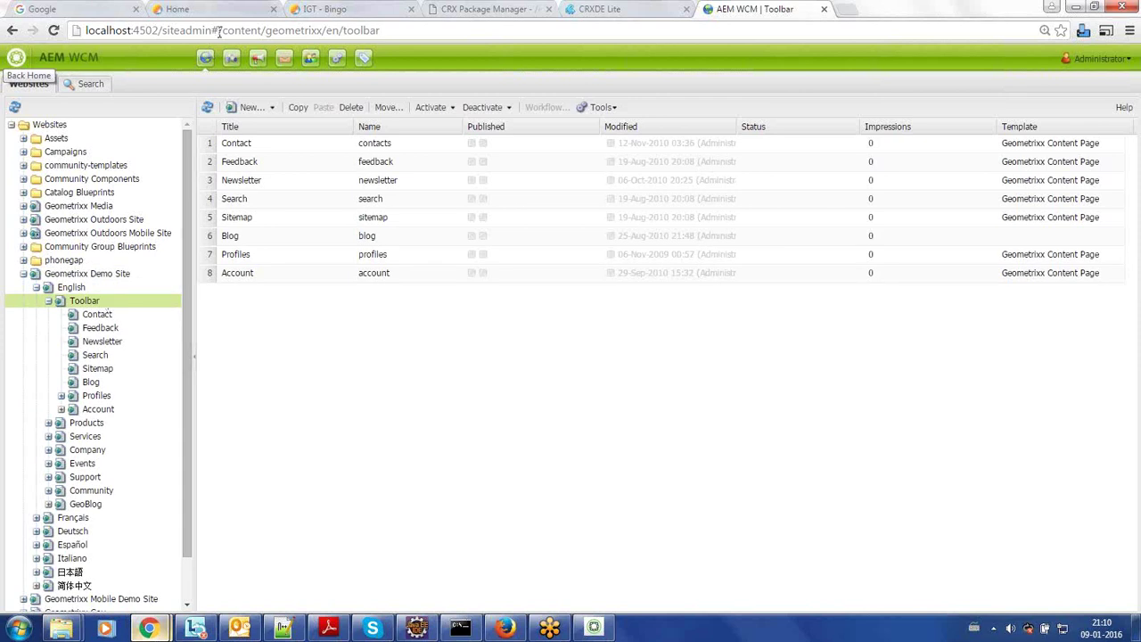
Highlight the /content/geometrixx/en/toolbar path in the page address, and its geometrixx and en segments individually.
drag(218, 31, 410, 16)
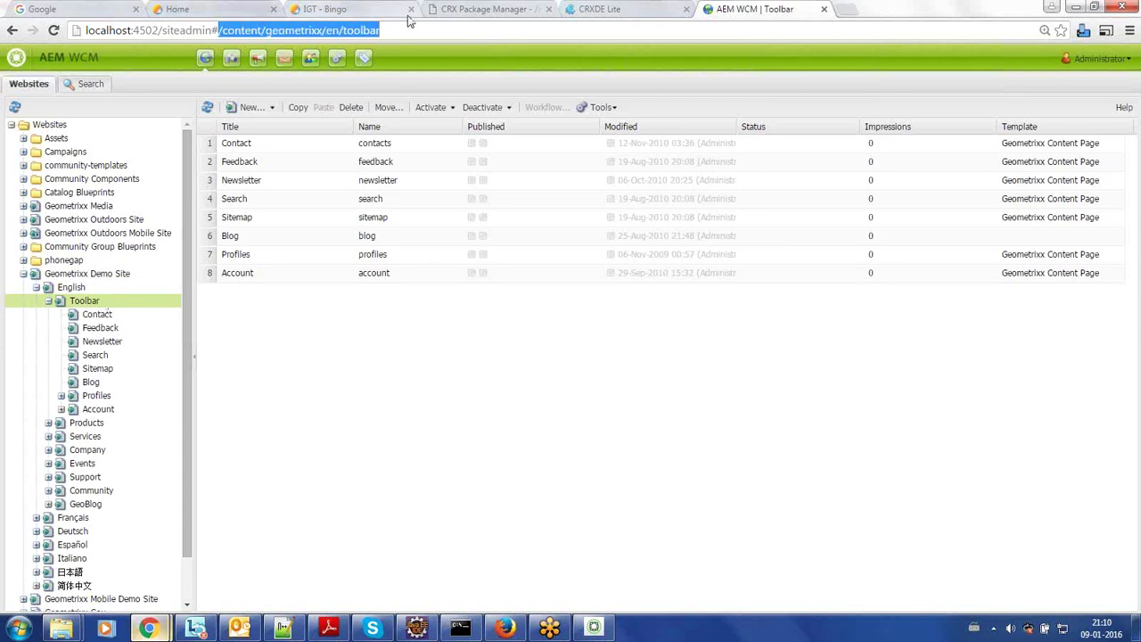
double_click(296, 35)
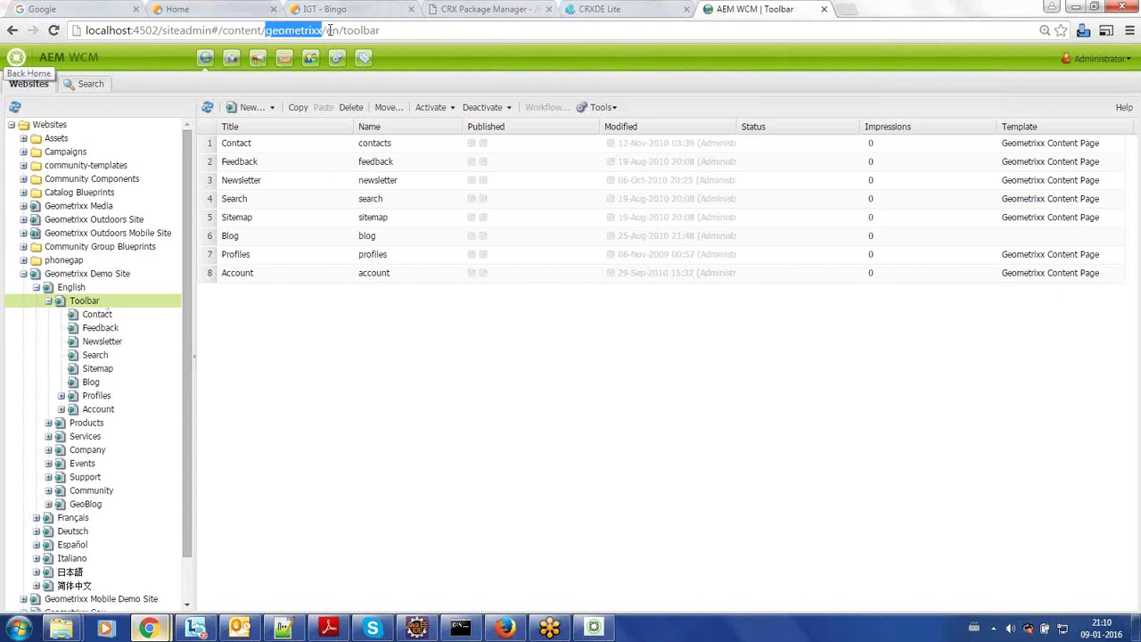
click(329, 30)
double_click(330, 30)
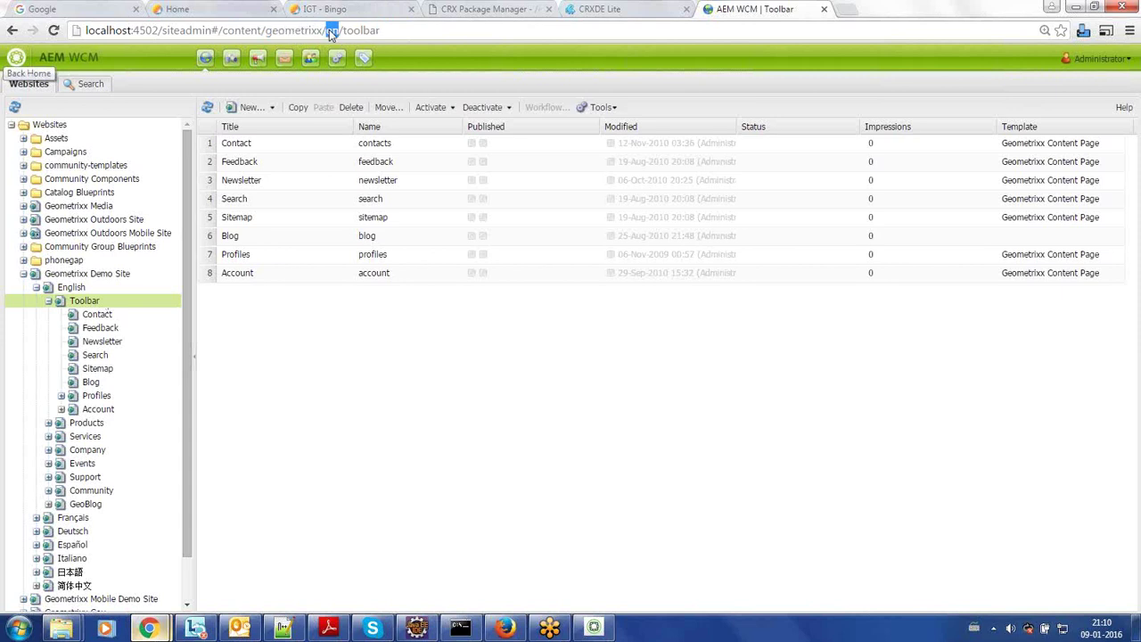
text(es)
double_click(360, 30)
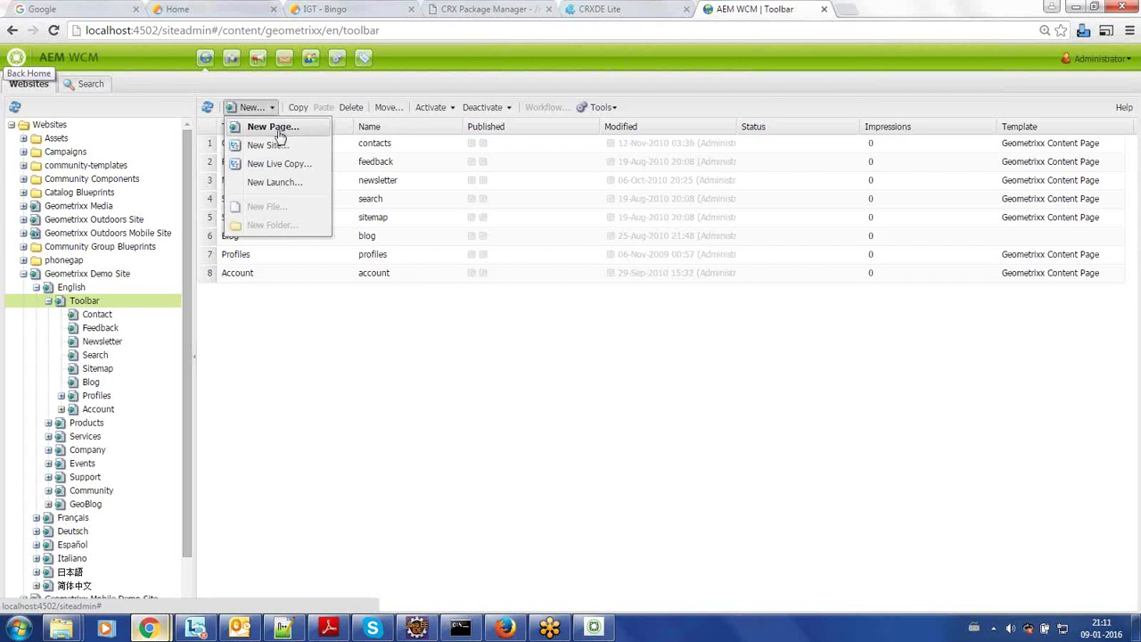
click(277, 128)
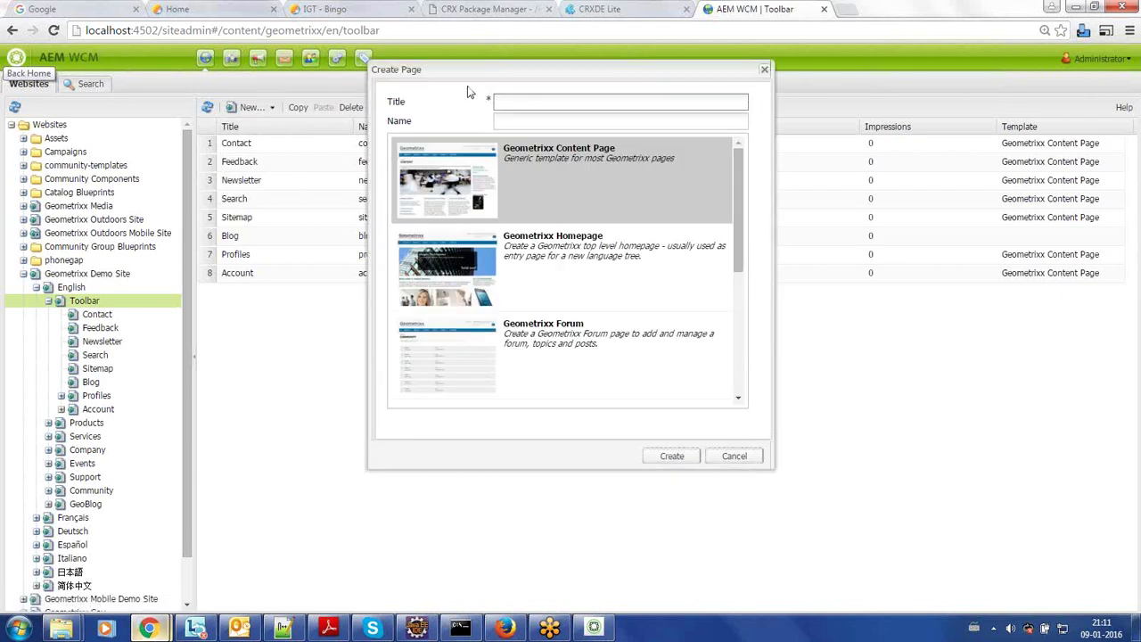
click(764, 70)
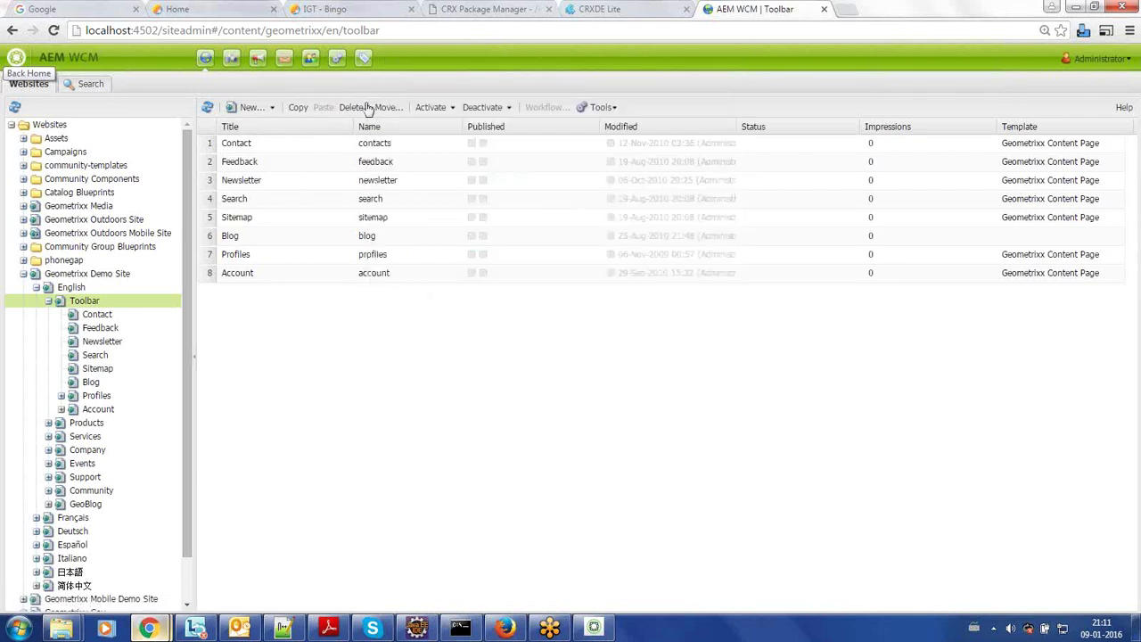
Start a new page under Toolbar with the title My Test Page and the name my-test-page.
click(272, 107)
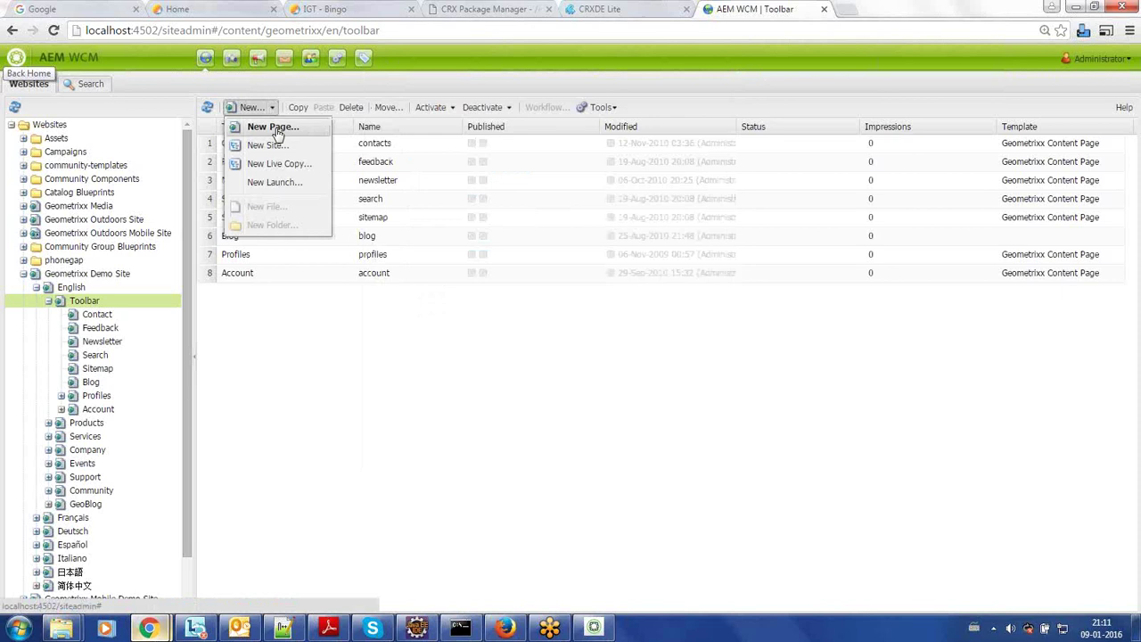
click(273, 127)
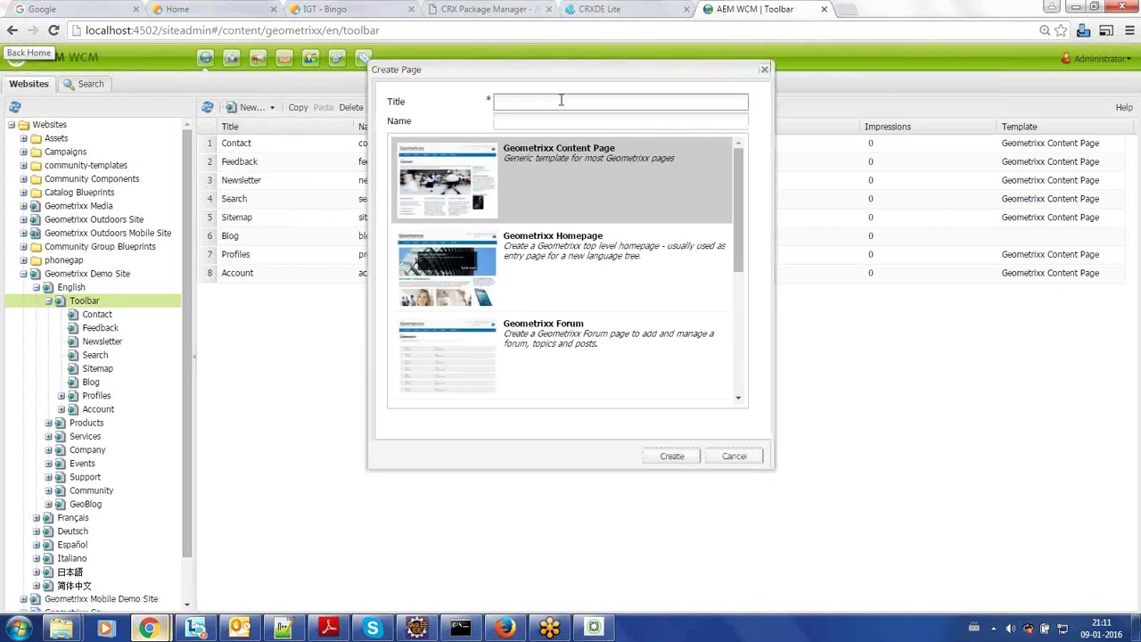
text(My Test Page)
click(538, 120)
text(mytest)
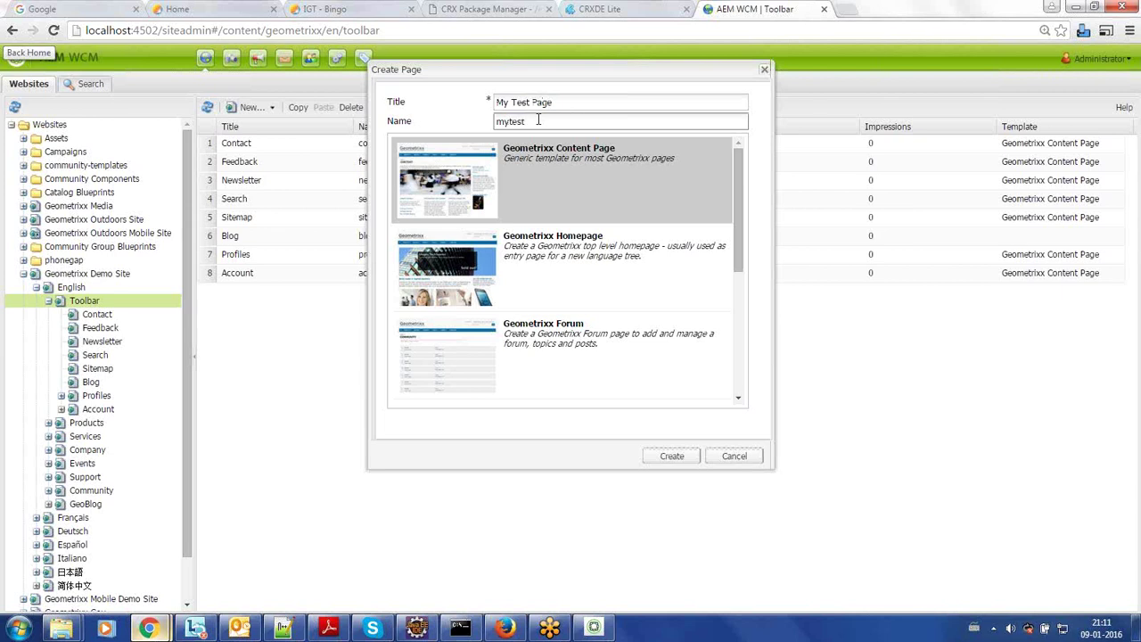
key(Left)
key(Left)
key(Left)
key(Left)
text(-test-page)
Examine the available page templates, from Geometrixx Content Page through to Geometrixx Wide Content Page.
drag(734, 214, 736, 235)
click(737, 151)
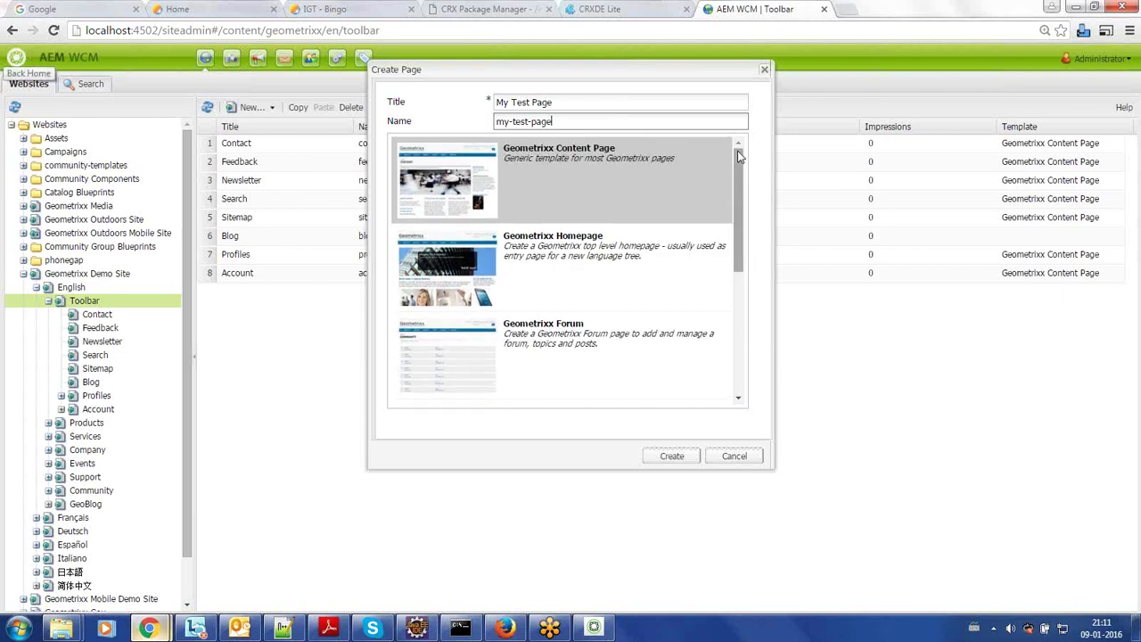
click(646, 255)
click(636, 171)
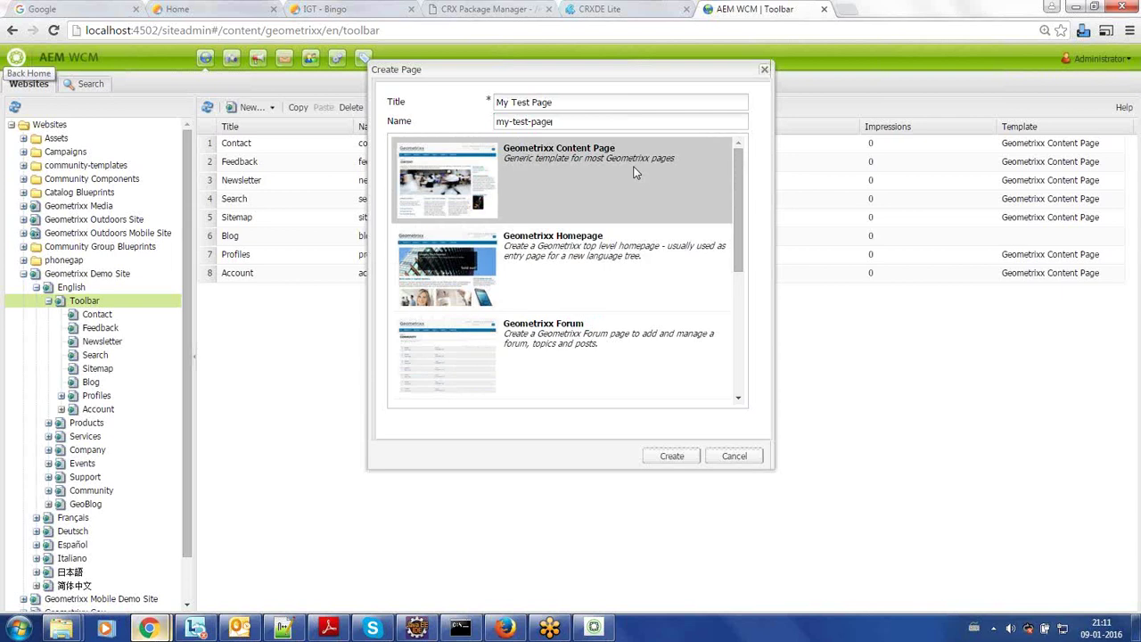
click(628, 270)
click(635, 360)
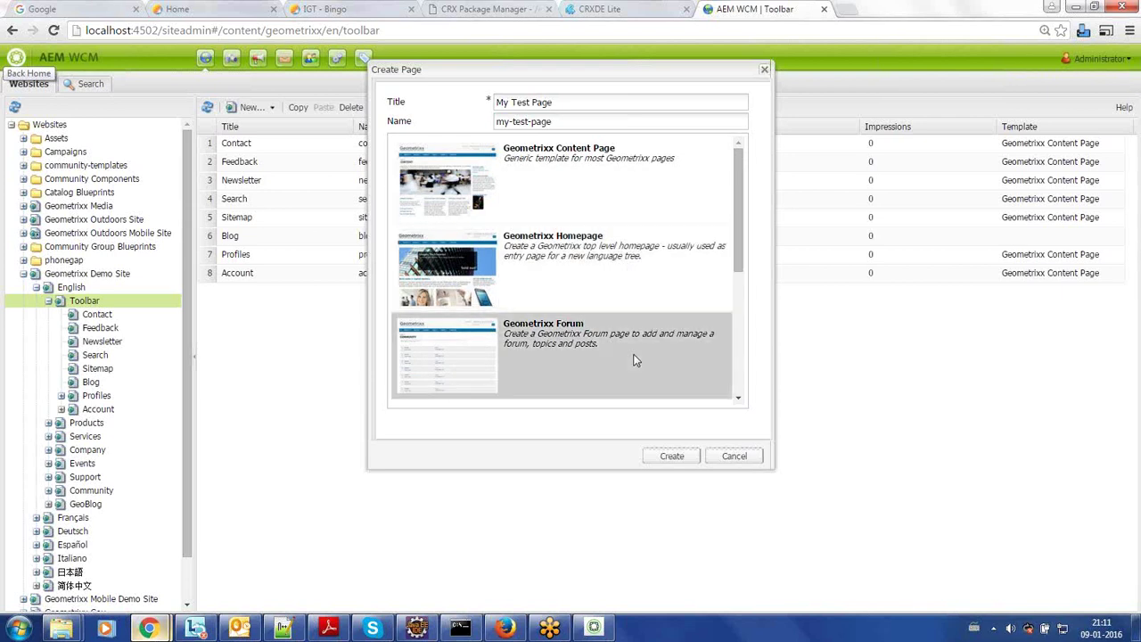
scroll(635, 360, down, 5)
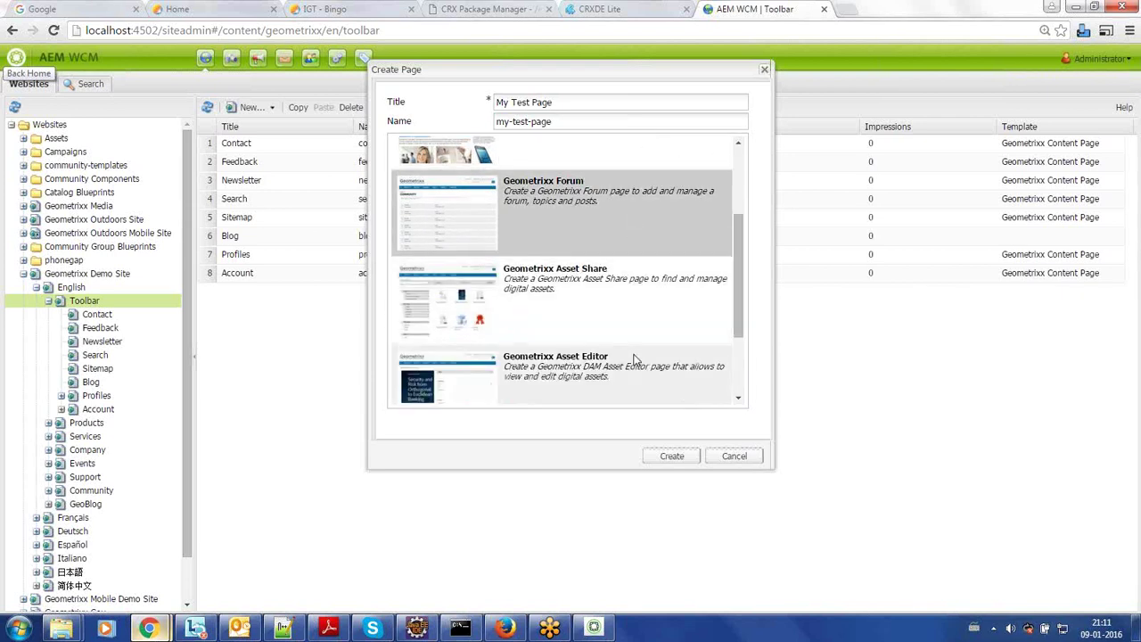
scroll(635, 358, up, 5)
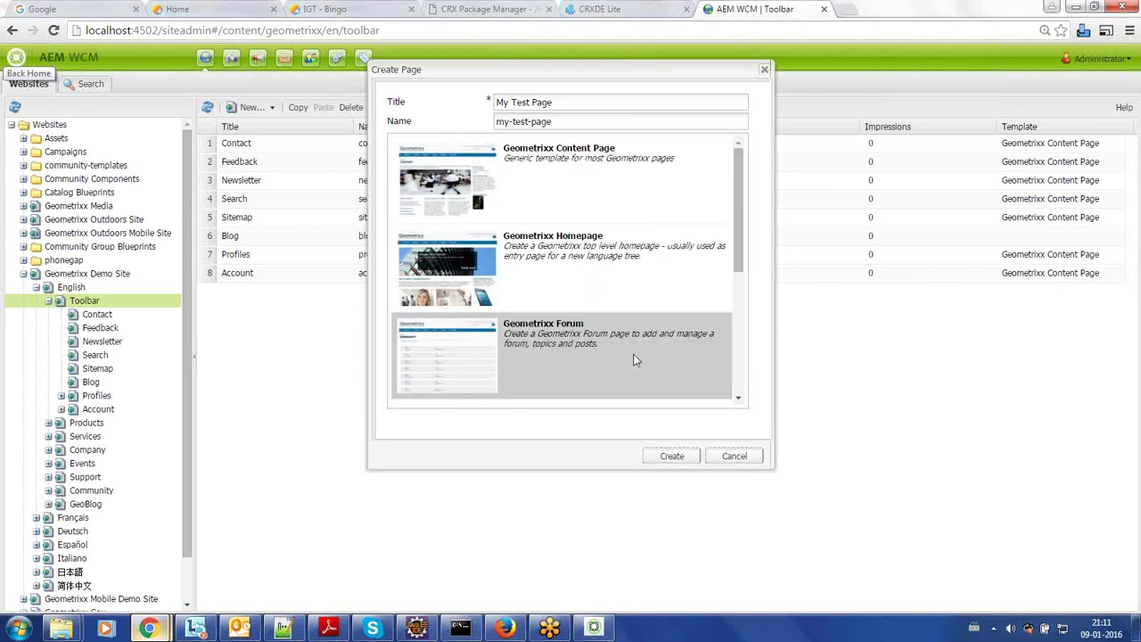
click(635, 229)
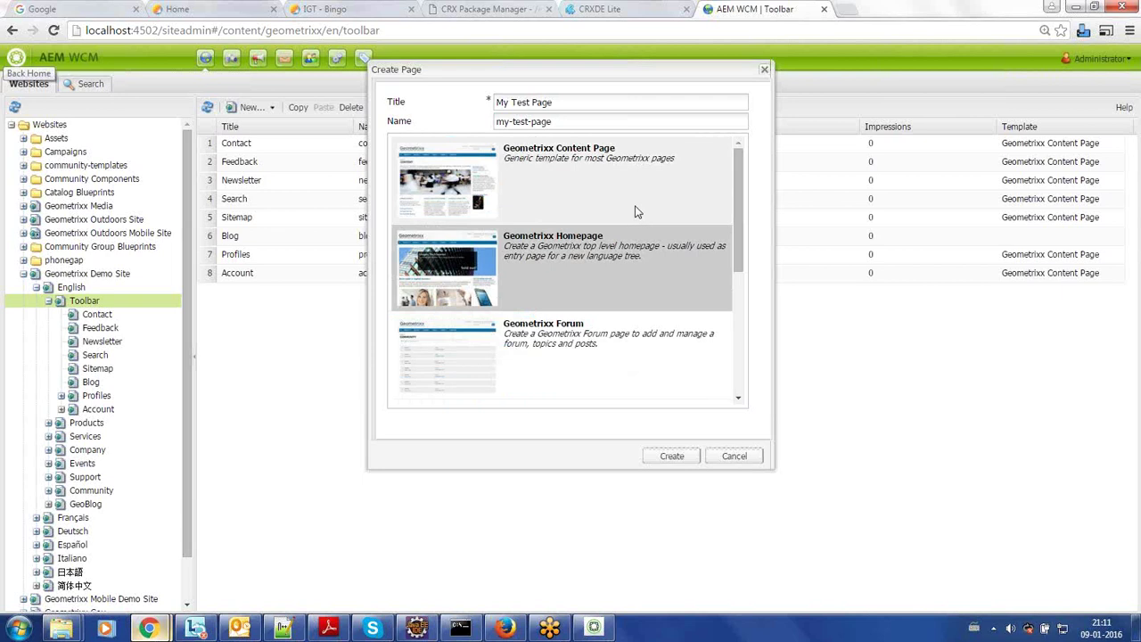
click(637, 212)
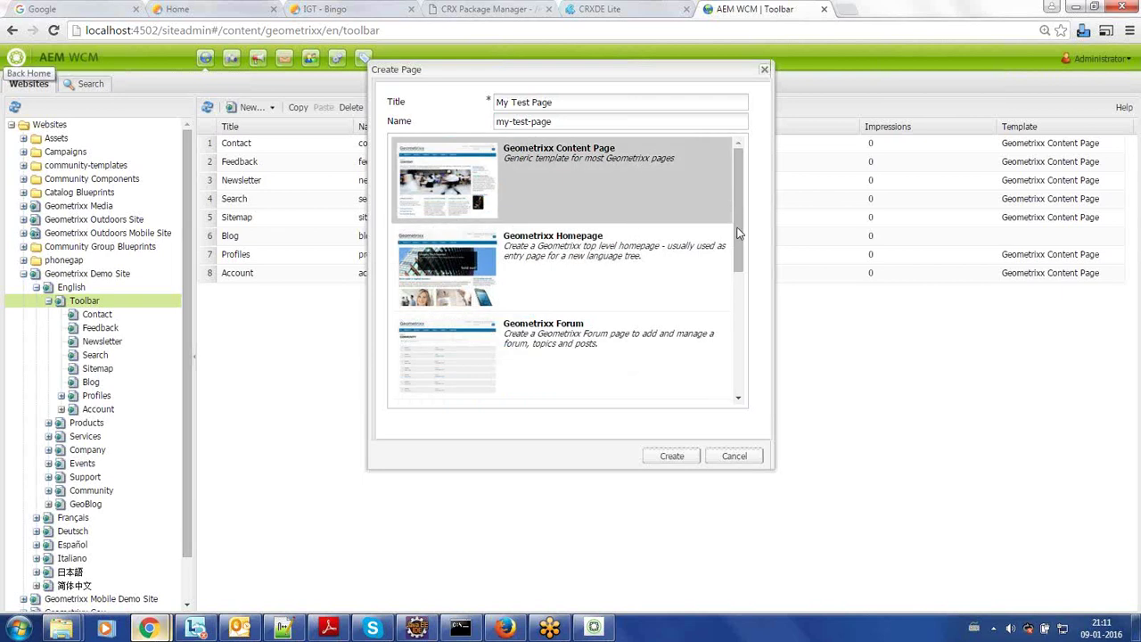
click(624, 248)
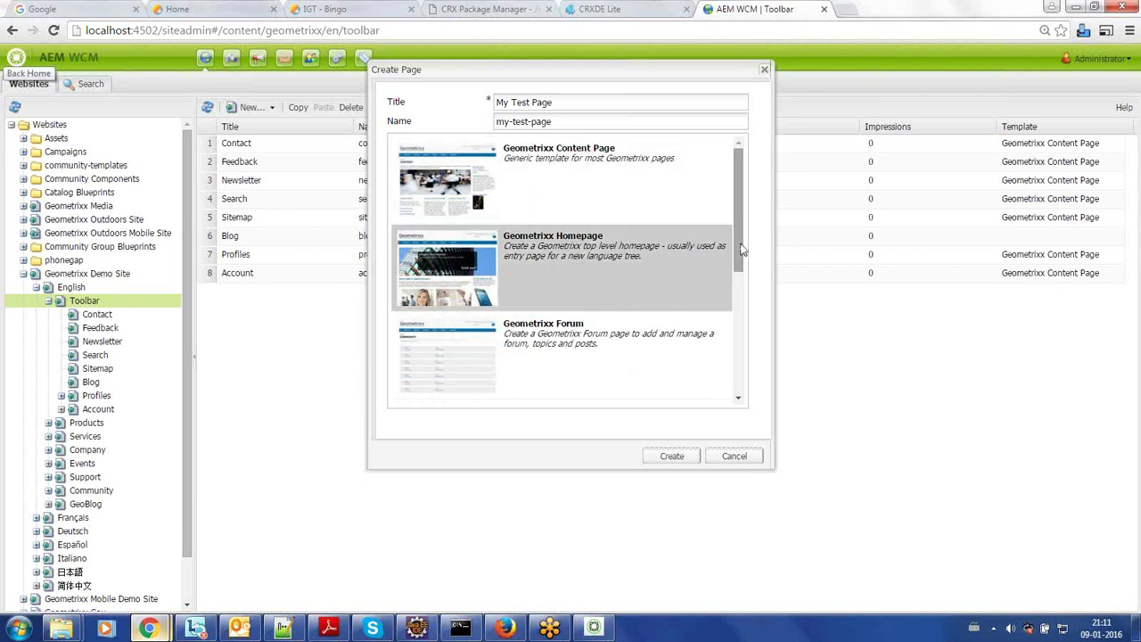
scroll(741, 311, down, 5)
click(615, 290)
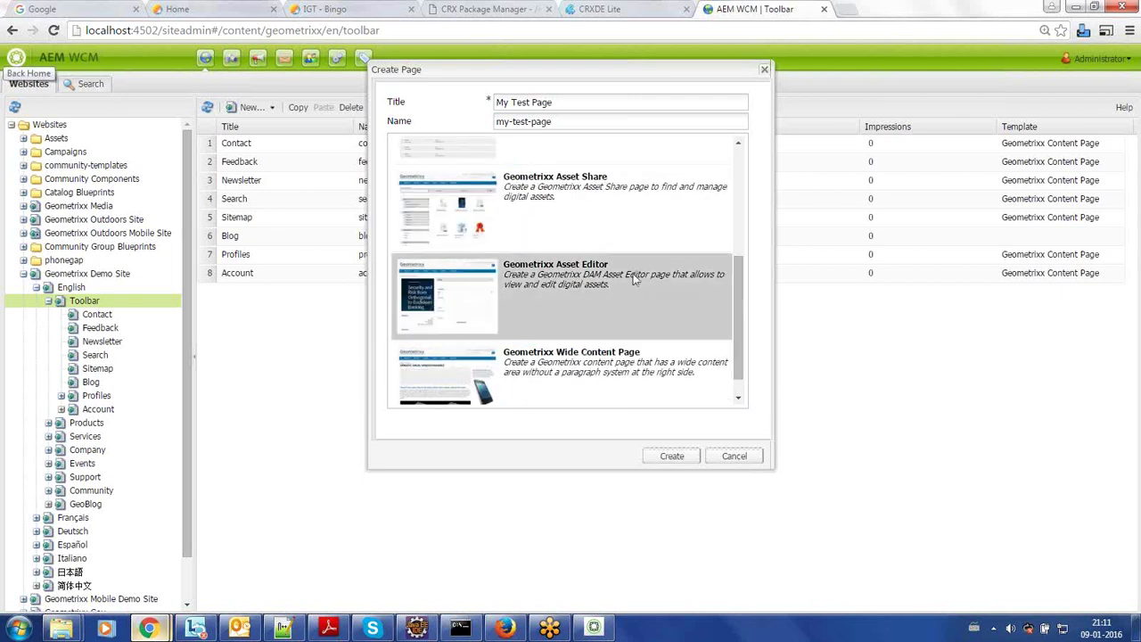
click(617, 361)
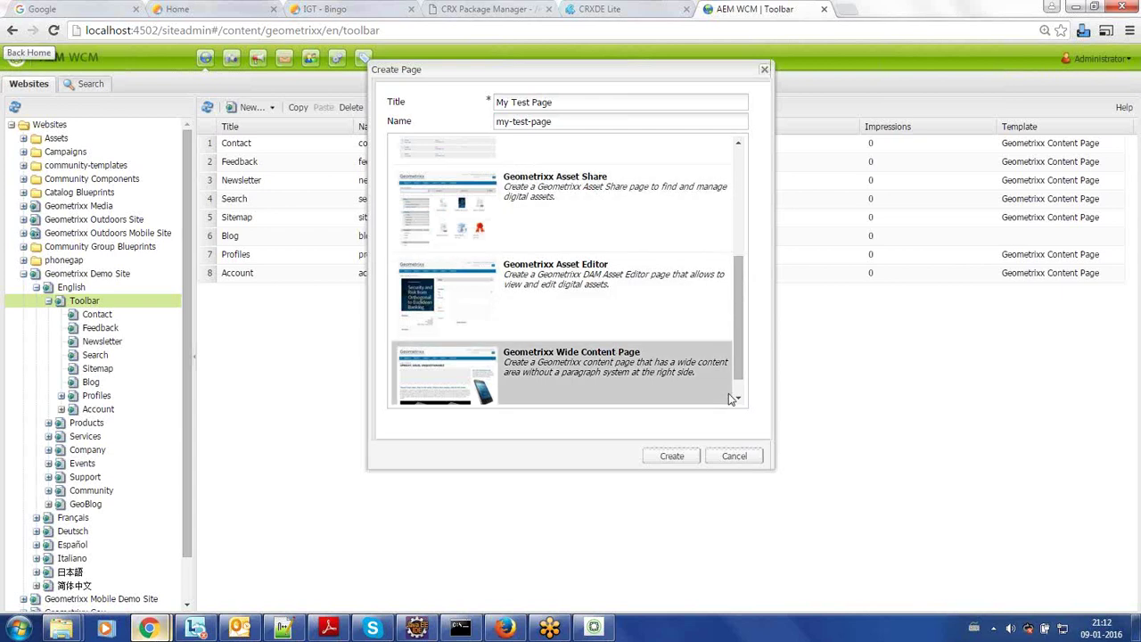
scroll(740, 395, down, 1)
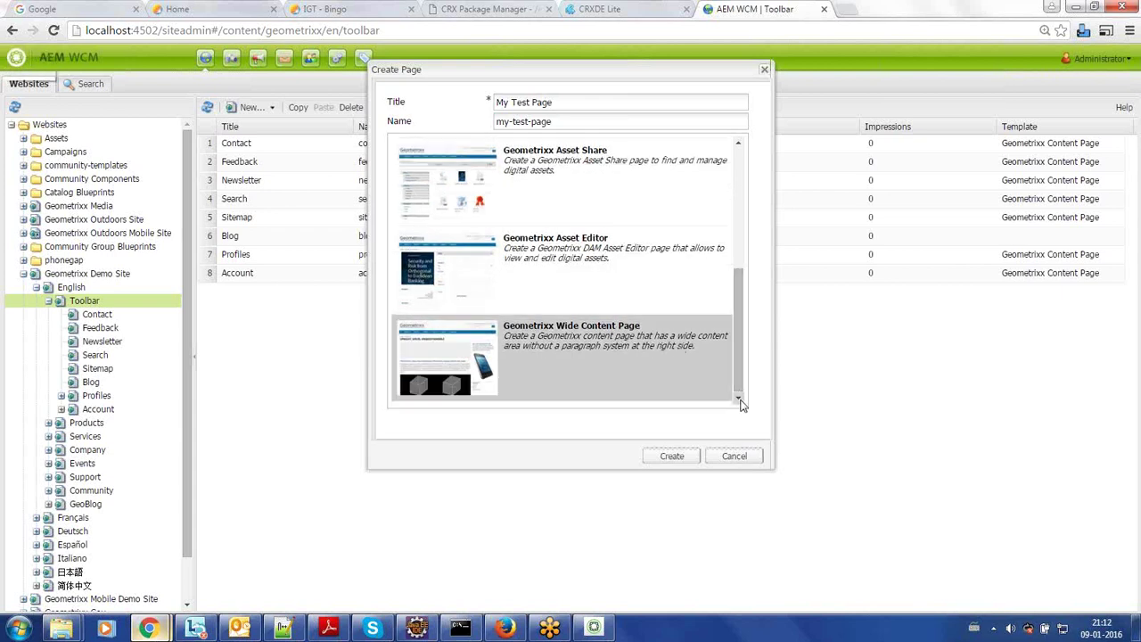
click(602, 268)
click(738, 167)
drag(737, 166, 738, 132)
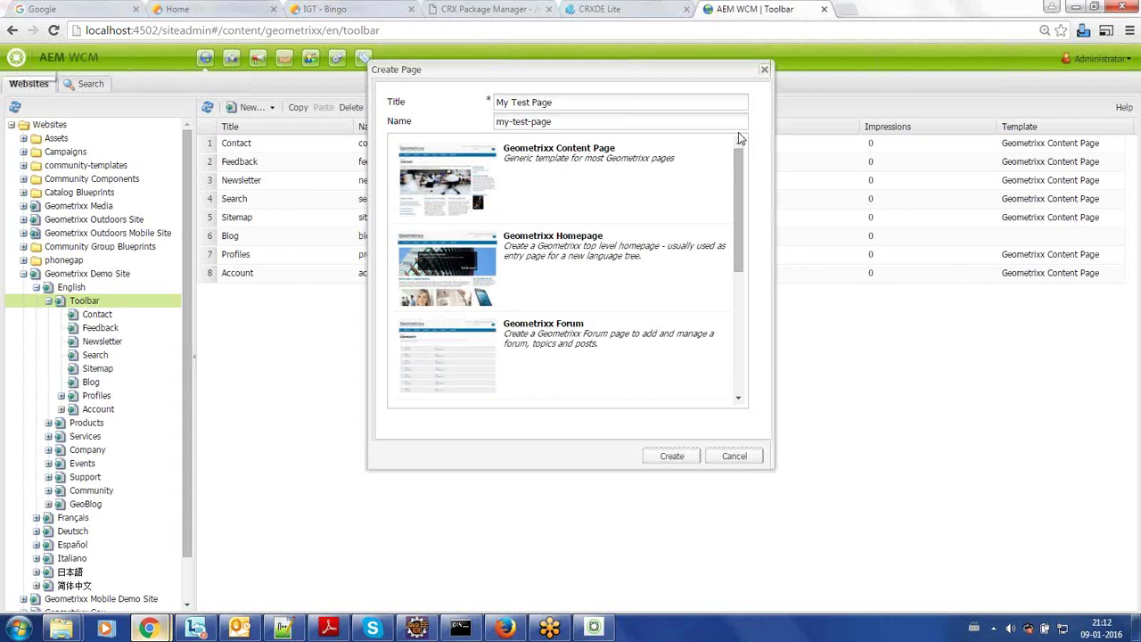
Choose the Geometrixx Content Page template and create the page.
click(609, 160)
click(609, 161)
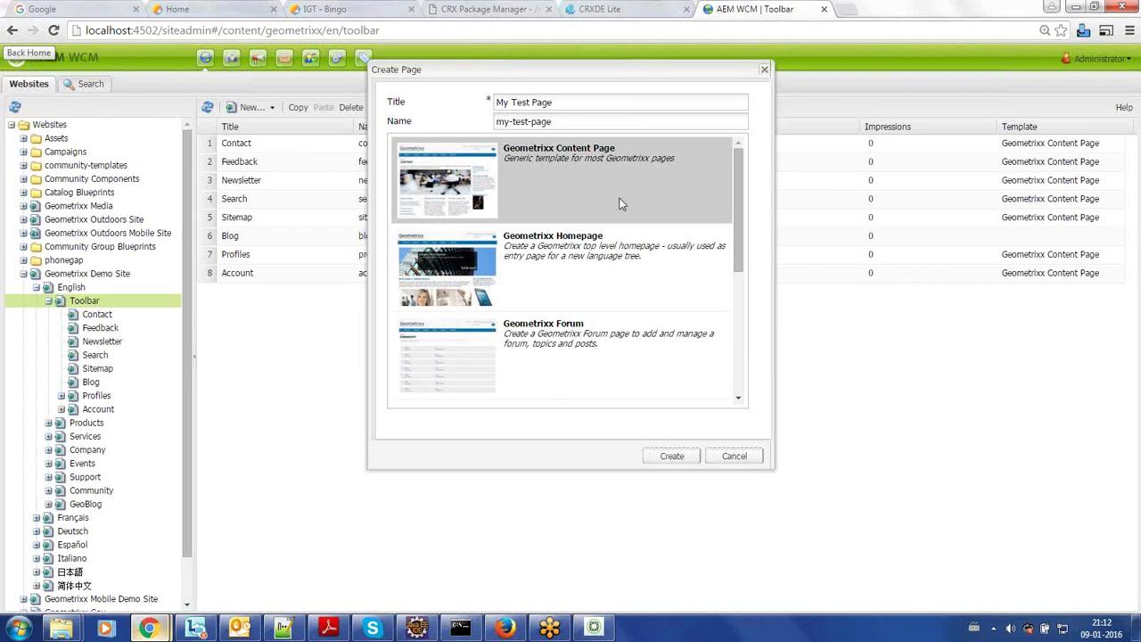
click(605, 257)
click(599, 314)
click(640, 182)
click(655, 457)
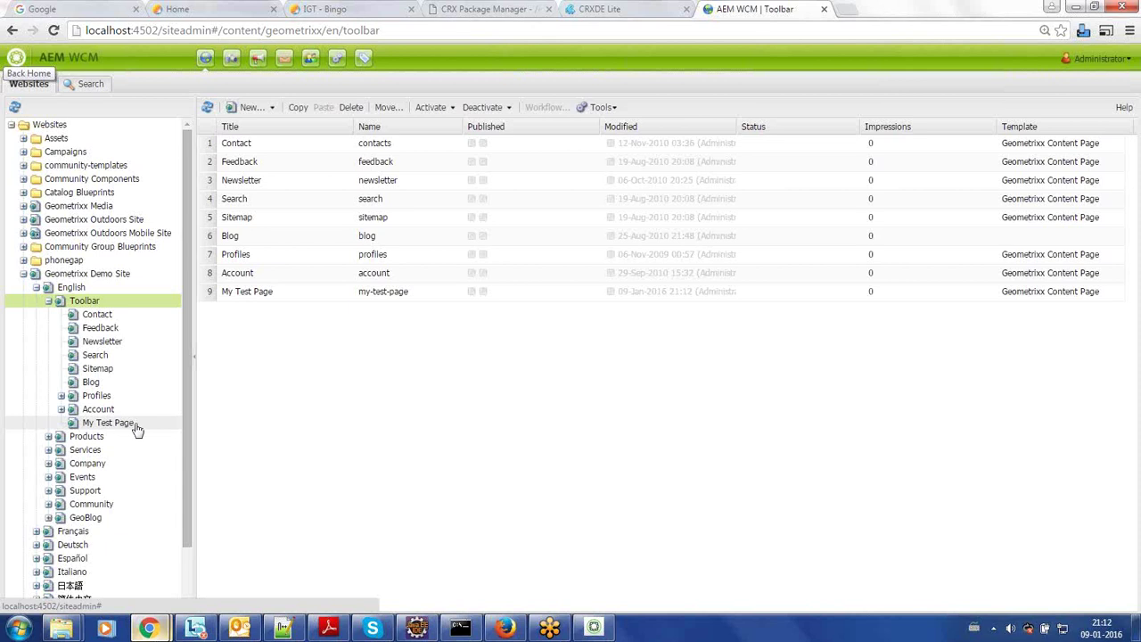
Select My Test Page in the Toolbar page list and sort the list by template.
click(355, 303)
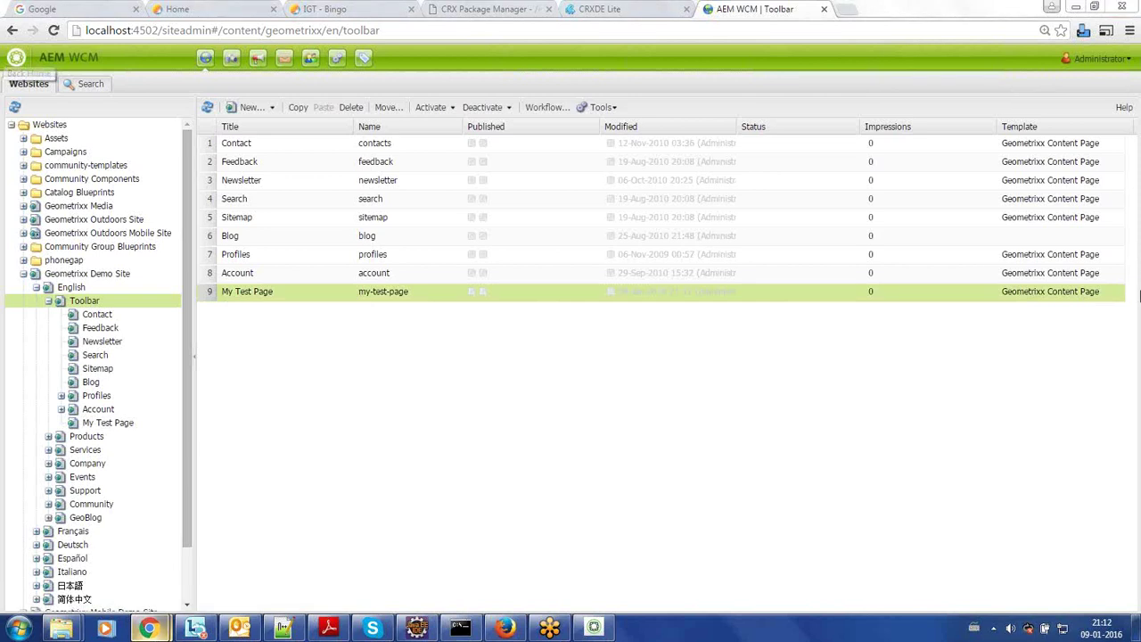
click(1034, 132)
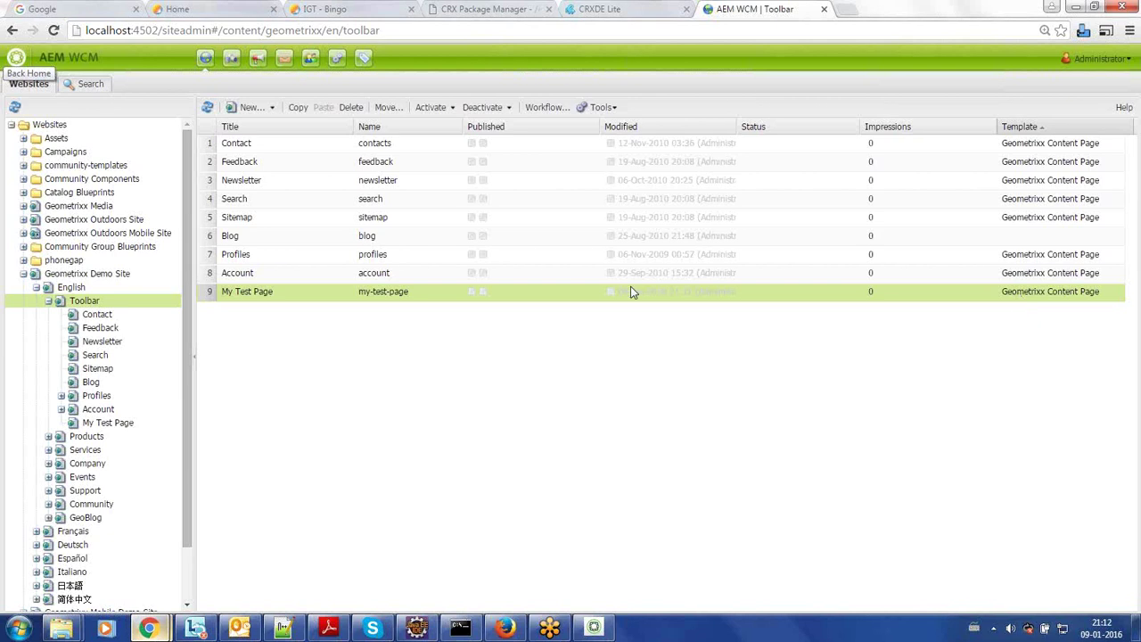
right_click(539, 302)
click(497, 312)
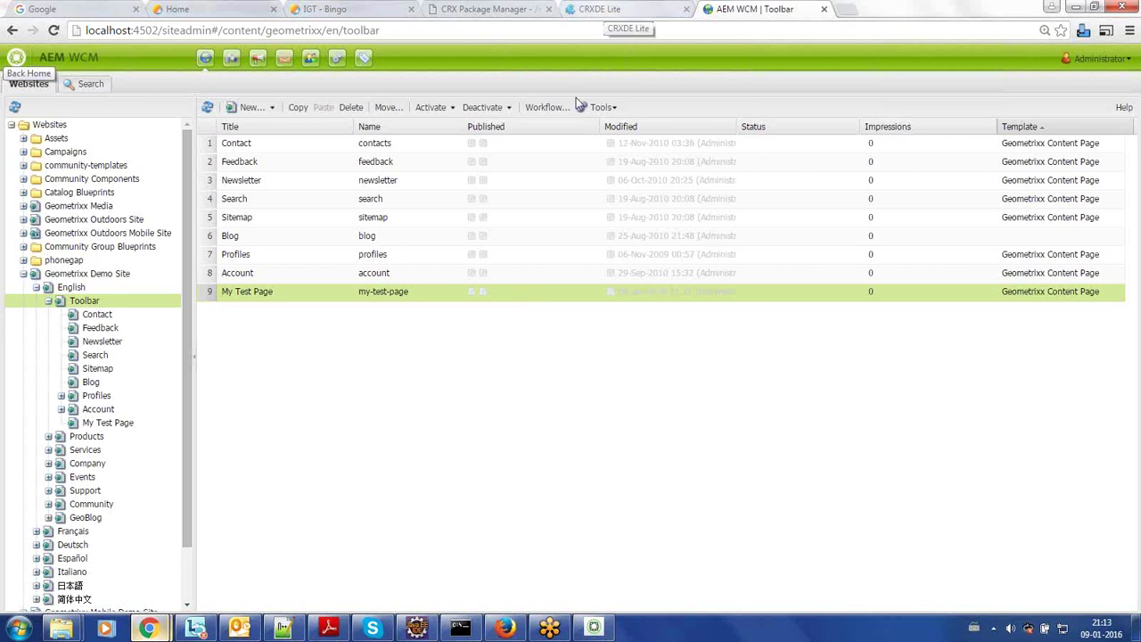
click(592, 11)
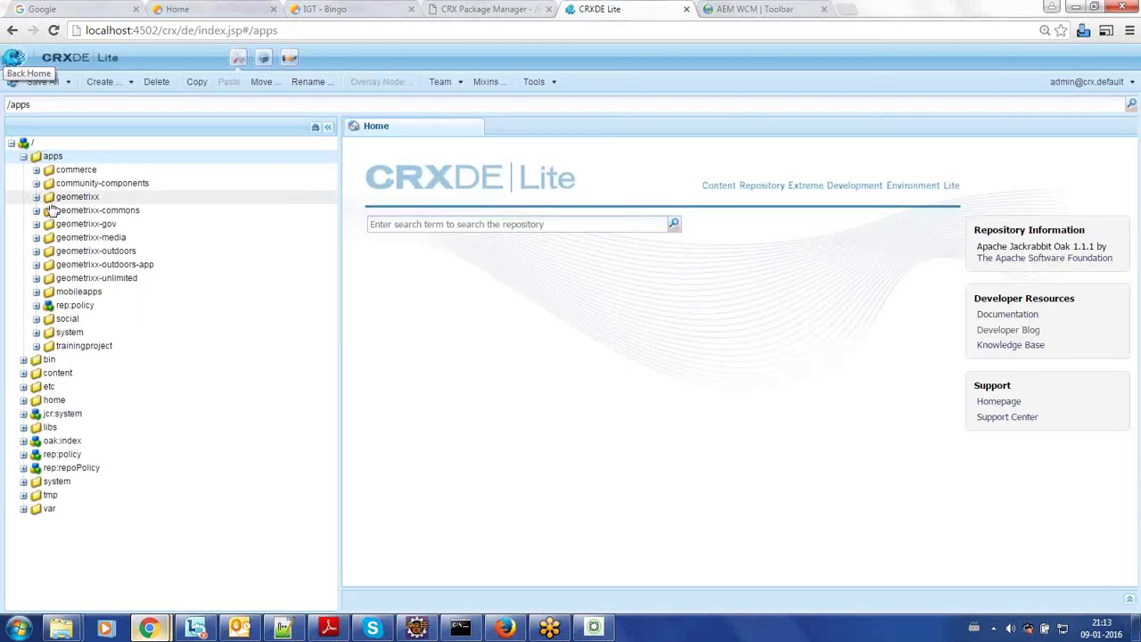
click(751, 11)
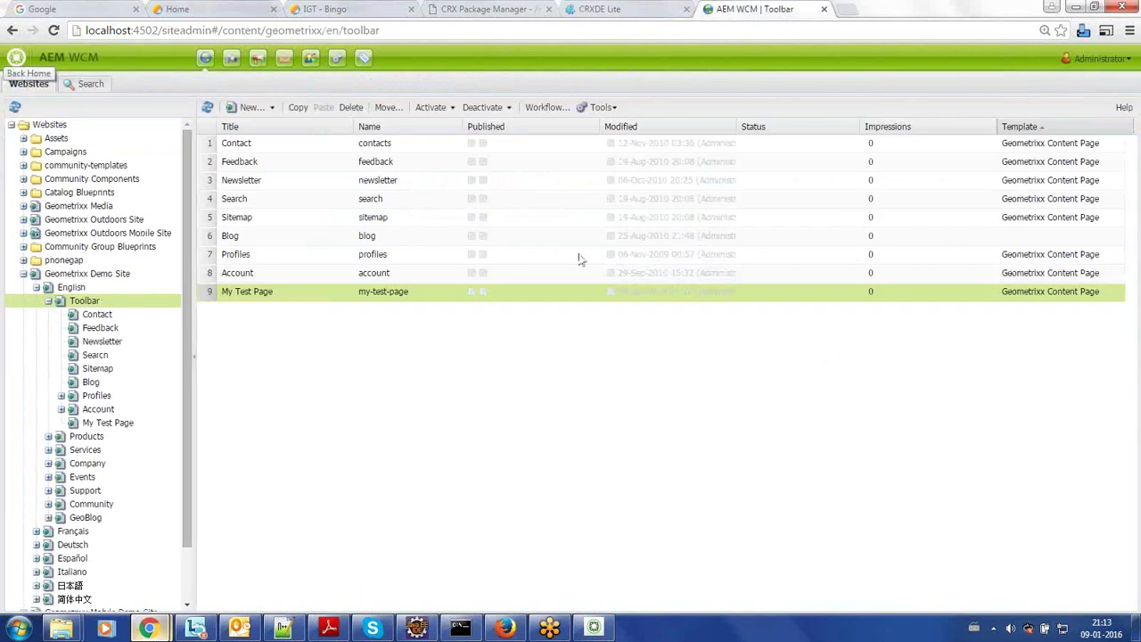
right_click(538, 304)
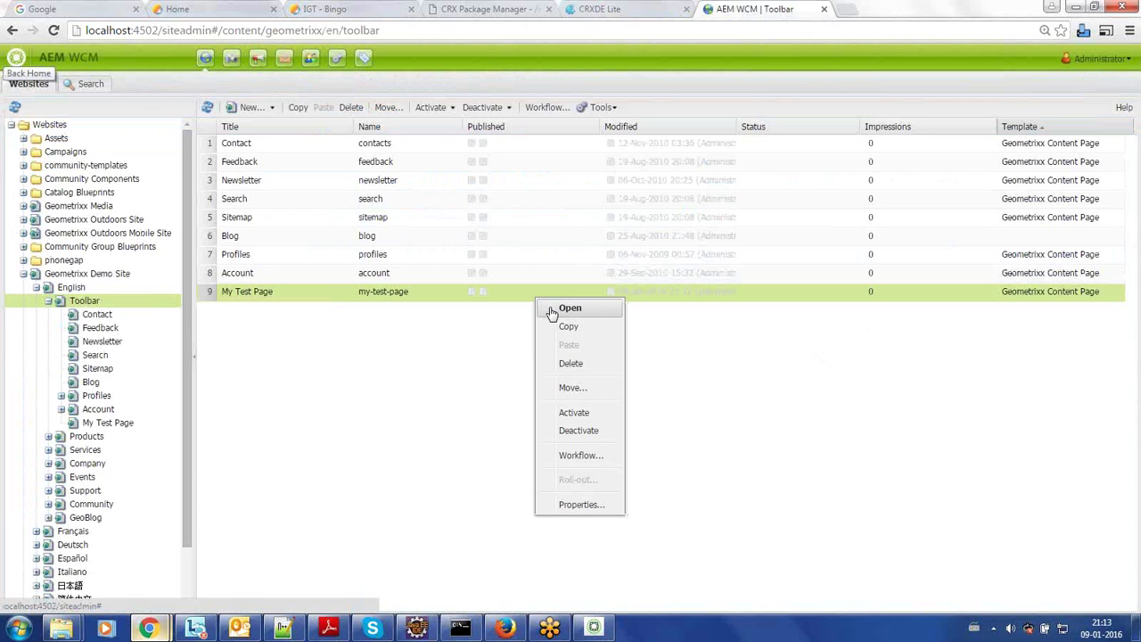
click(501, 292)
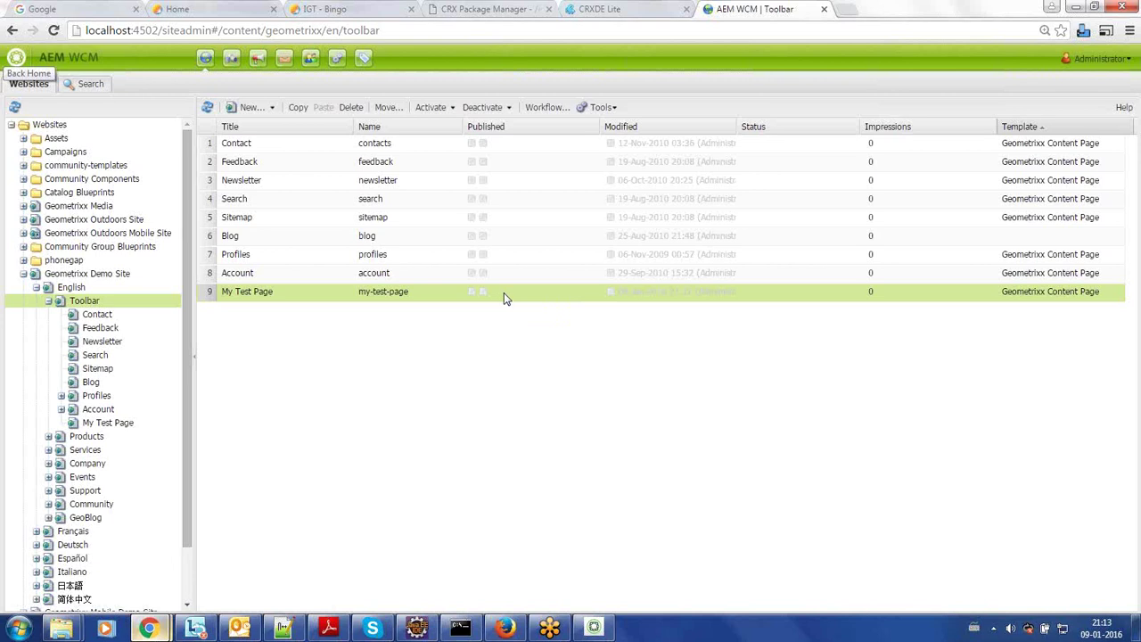
Open My Test Page and load it in the classic editor by replacing editor.html with cf# in its address.
right_click(503, 293)
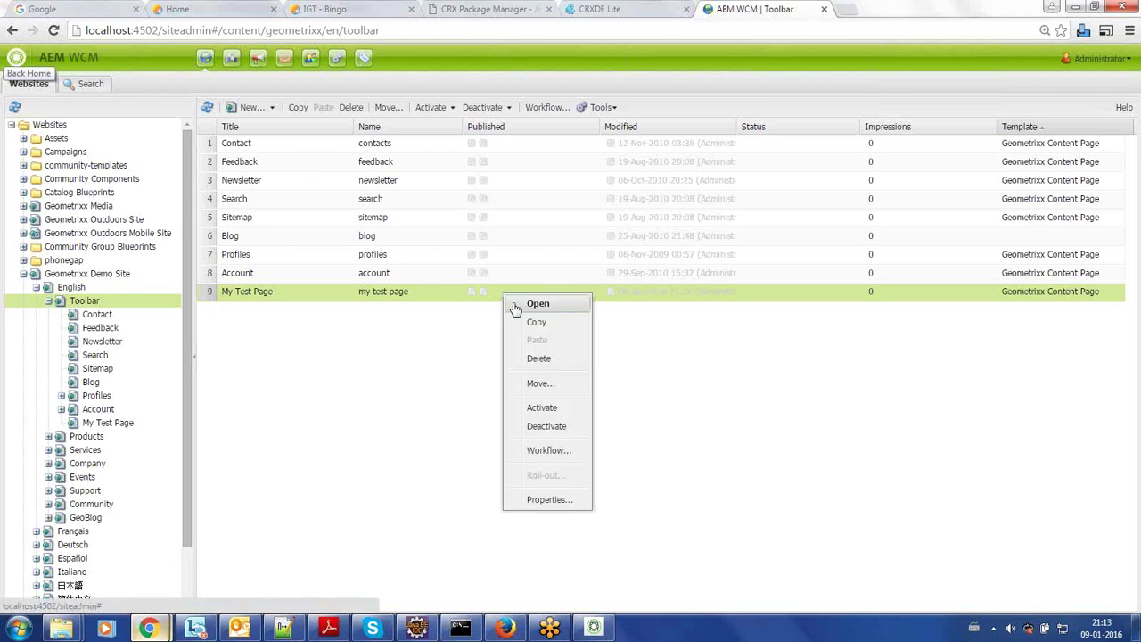
click(517, 306)
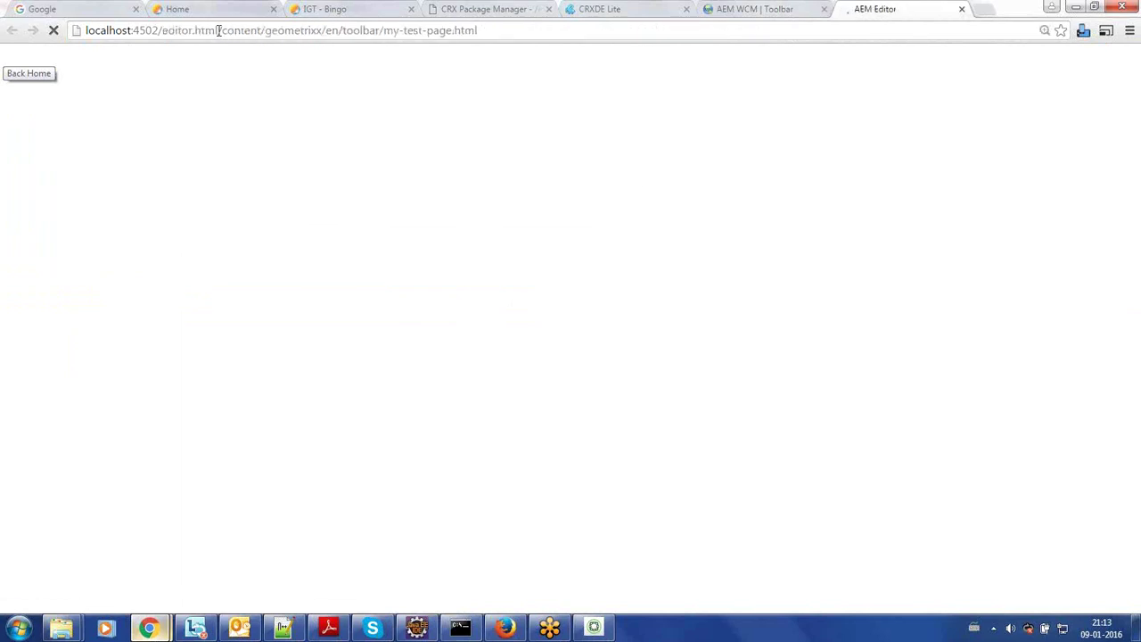
drag(218, 30, 166, 33)
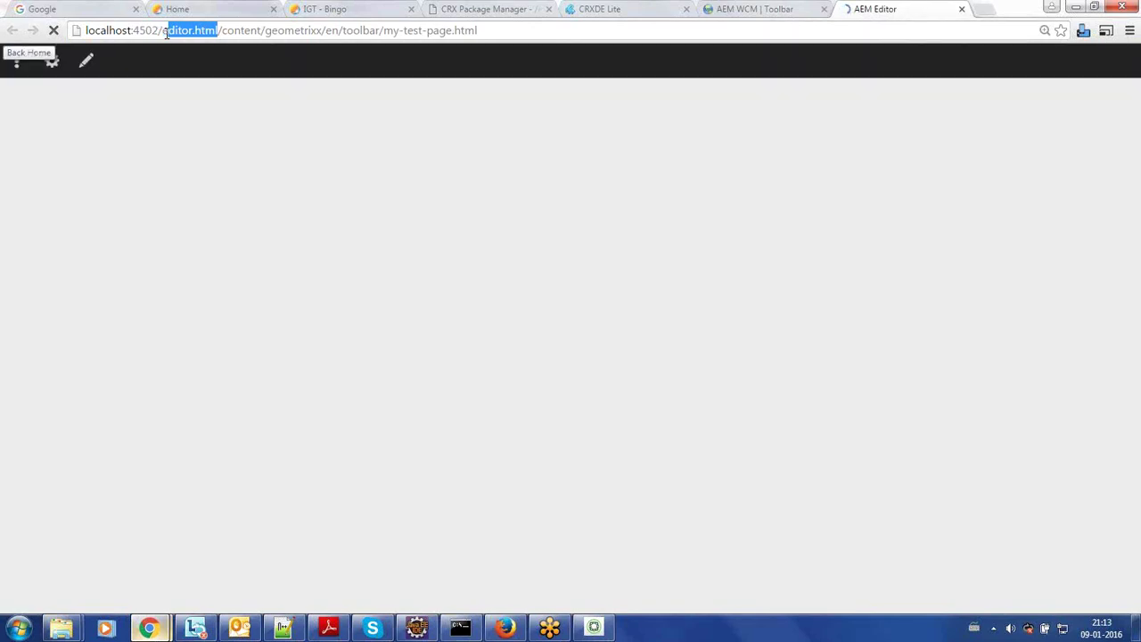
drag(166, 33, 164, 33)
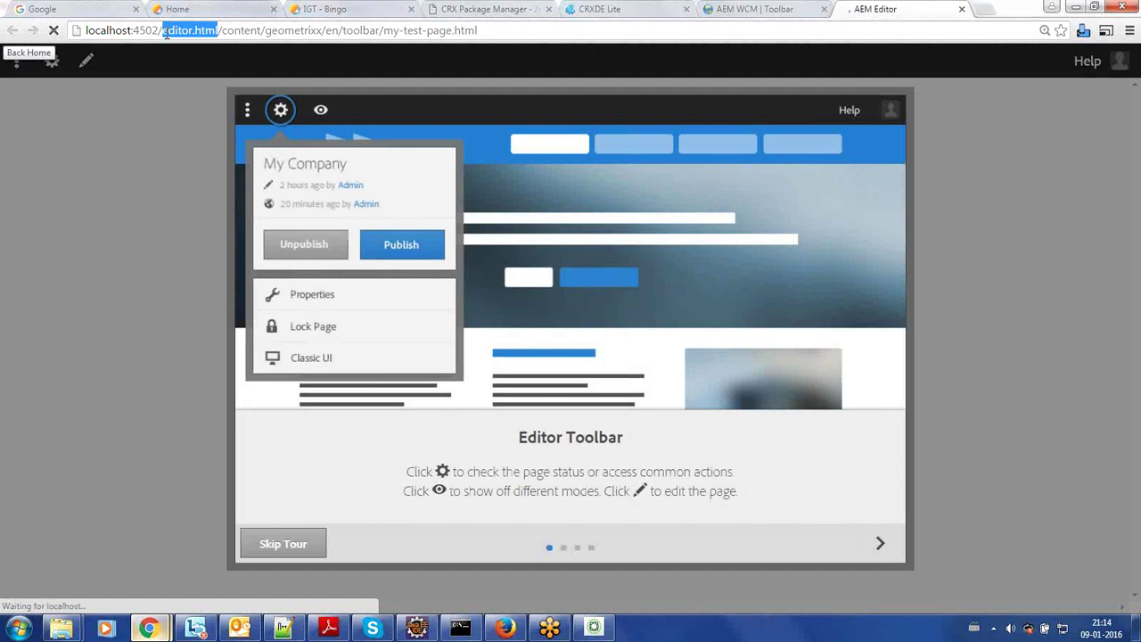
text(cf#)
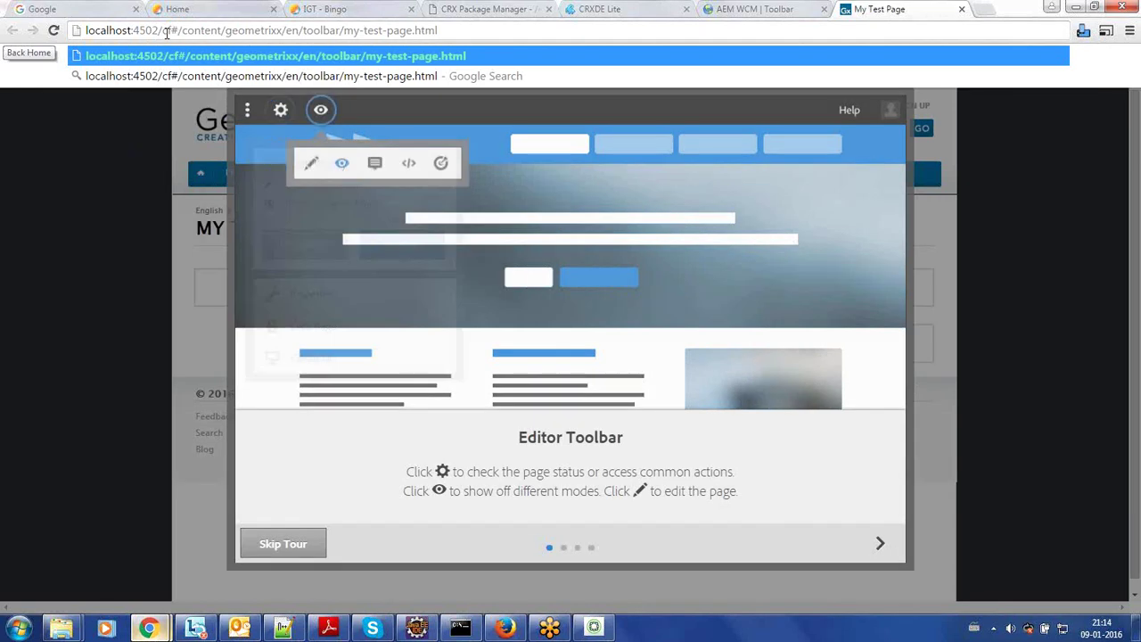
key(Return)
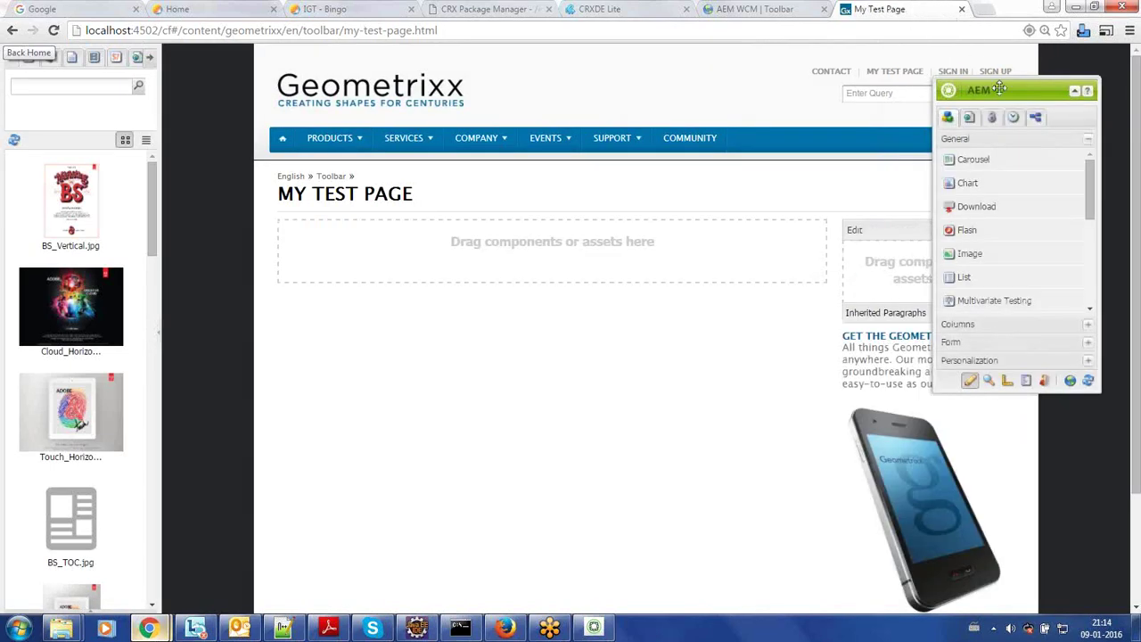
Move the AEM sidekick clear of the page content and open the page's title component for editing.
drag(1006, 89, 1066, 80)
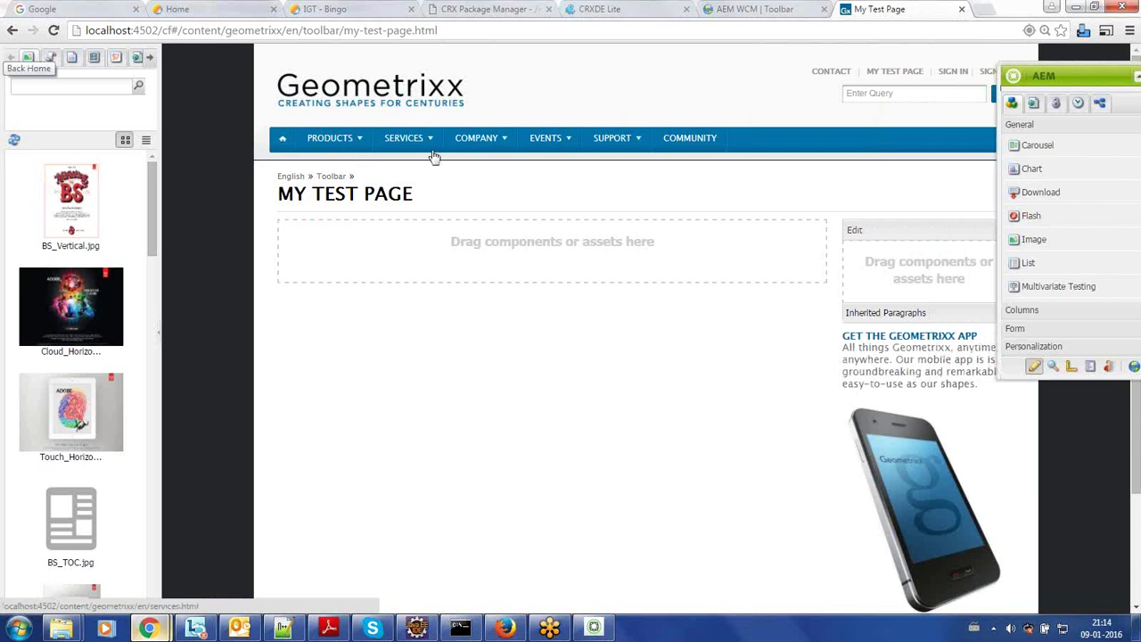
right_click(405, 201)
click(435, 211)
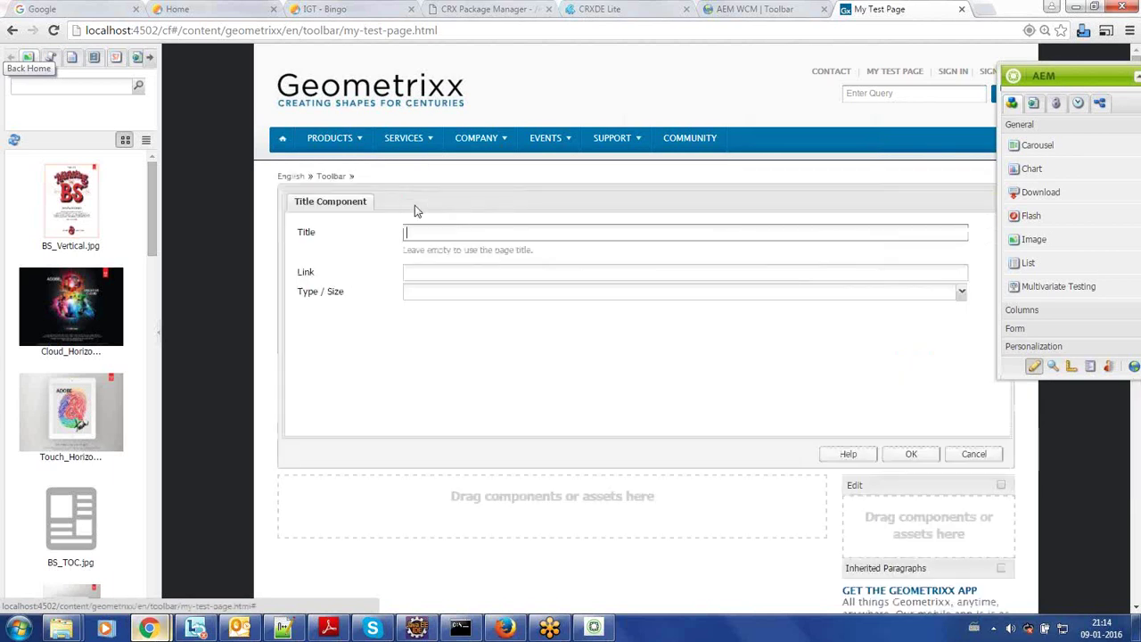
Cancel the title component's dialog, shift the AEM sidekick clear of the page header and reload My Test Page.
click(973, 454)
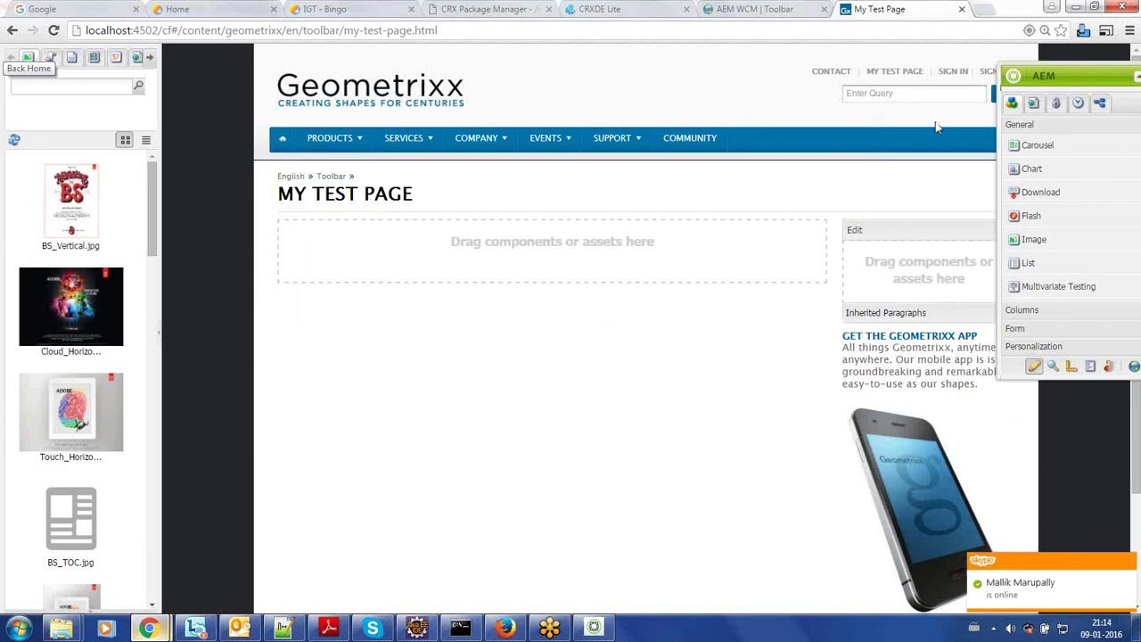
drag(1067, 73, 1076, 8)
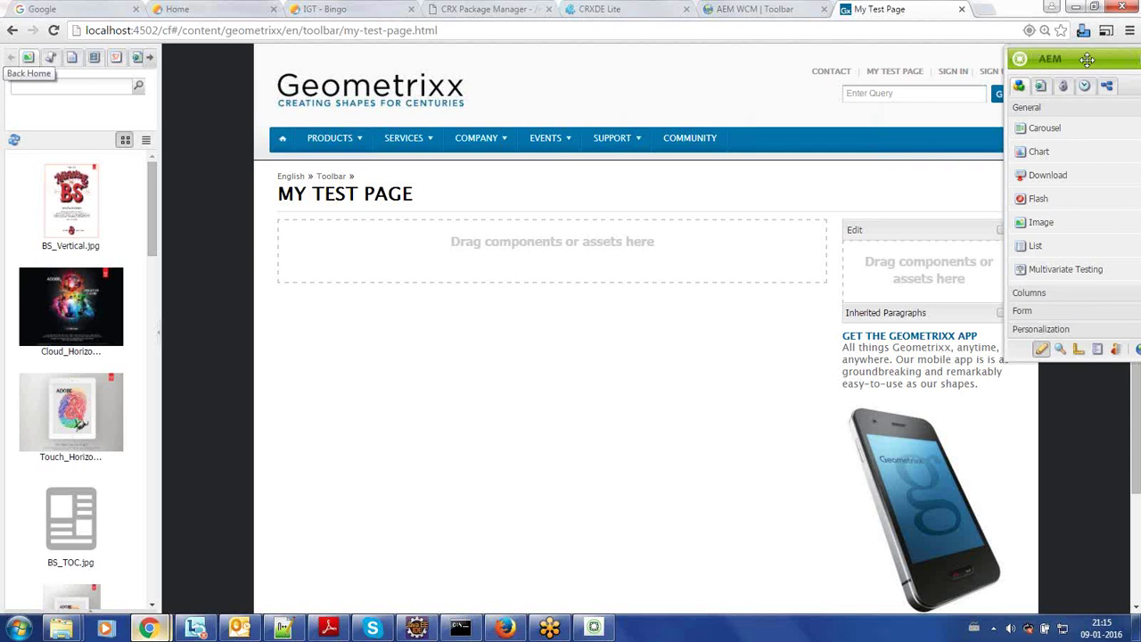
click(883, 30)
key(Return)
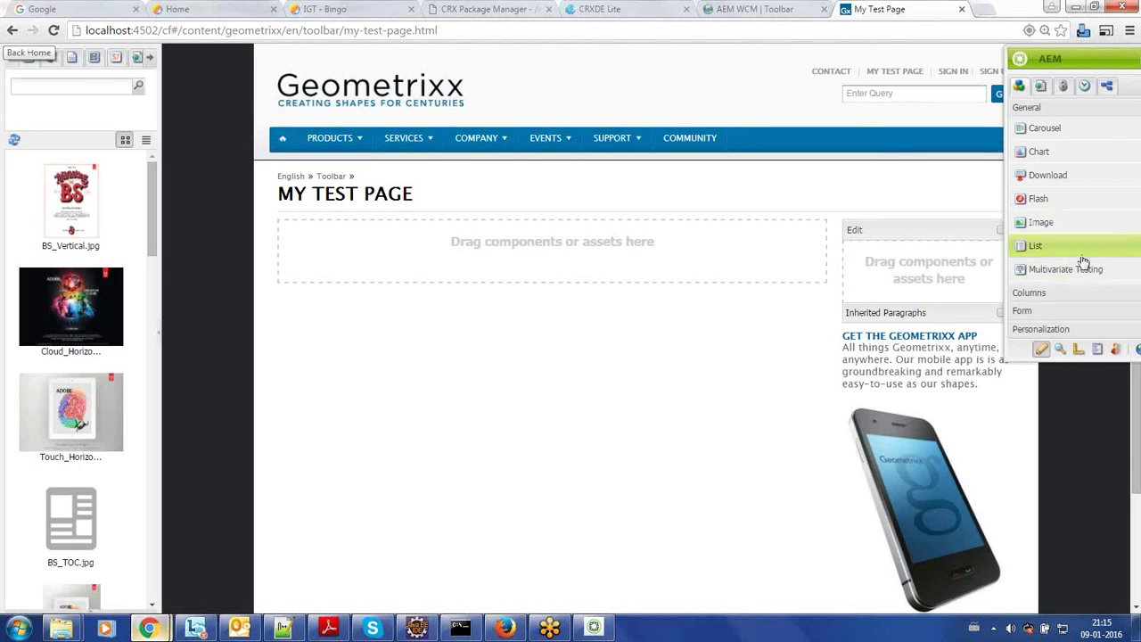
Look over My Test Page from its component area down to the footer with the newsletter and follow-us sections.
drag(1041, 250, 627, 233)
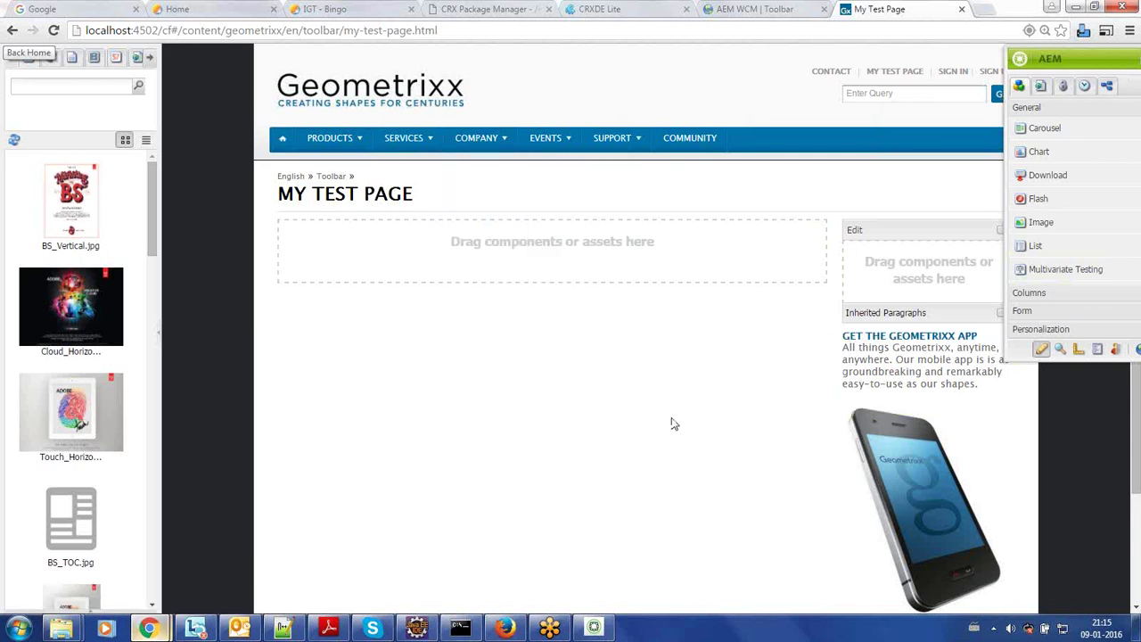
scroll(674, 424, down, 1)
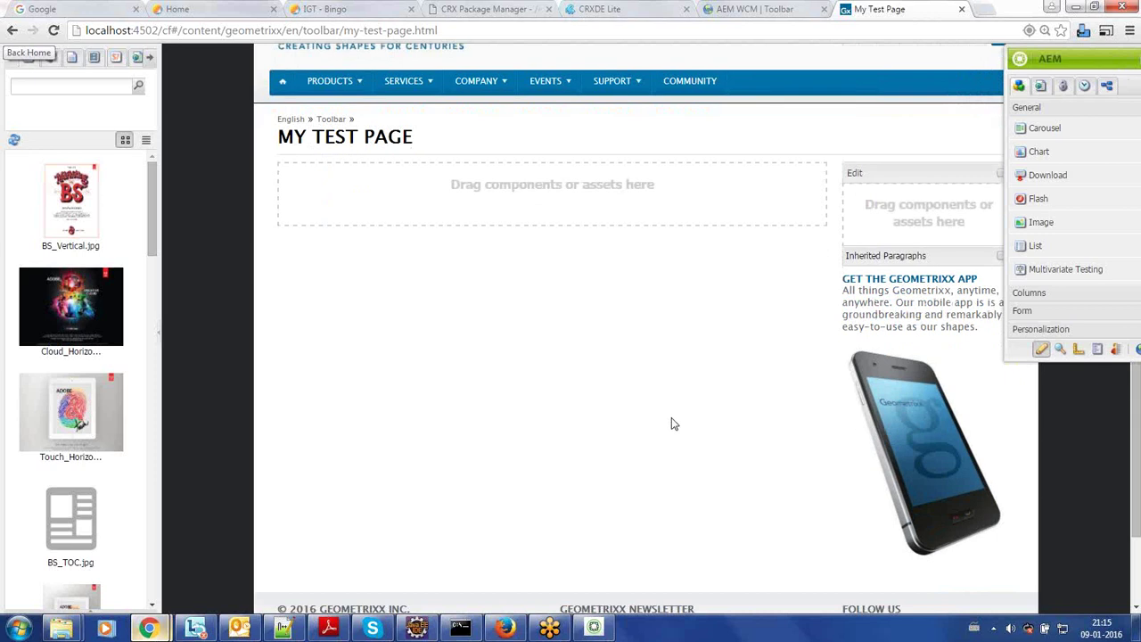
scroll(674, 424, down, 2)
mouse_move(371, 627)
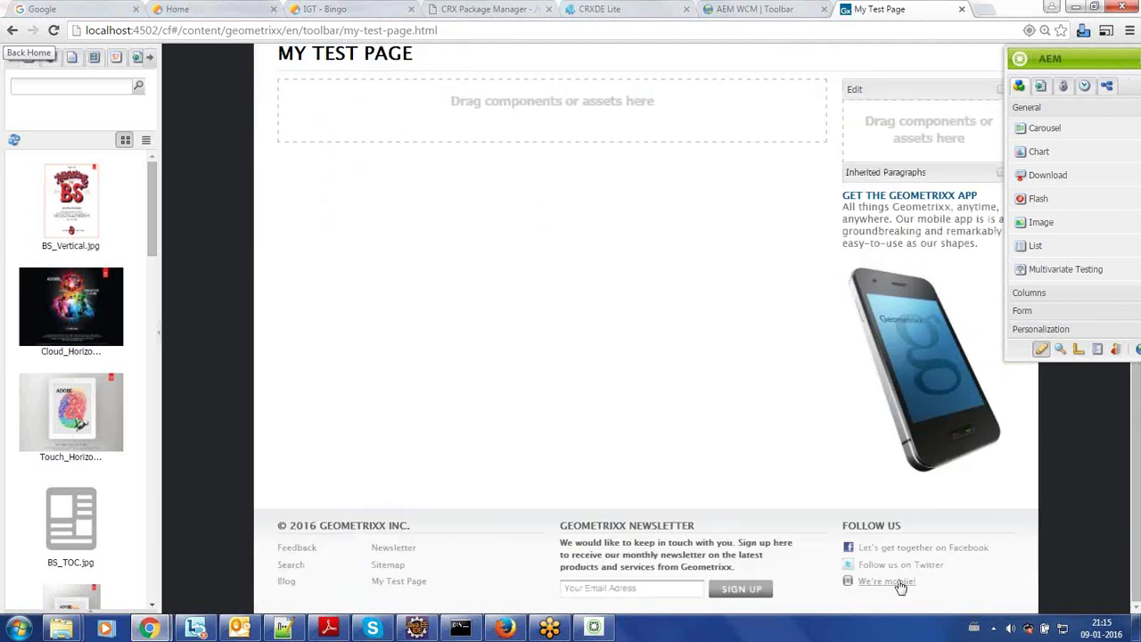
triple_click(883, 531)
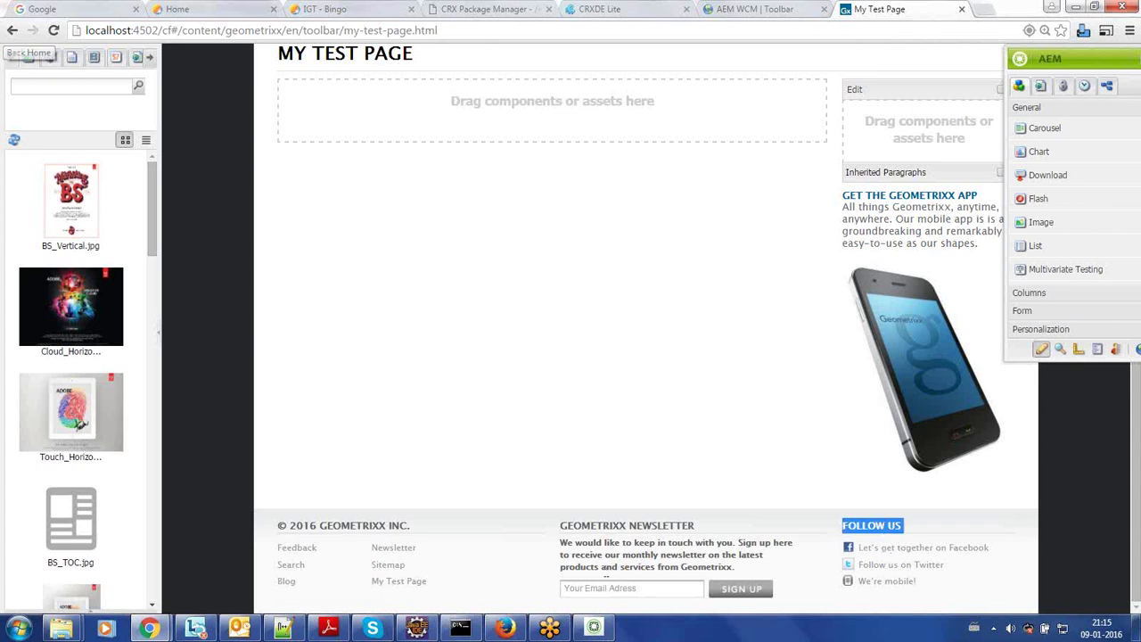
click(559, 290)
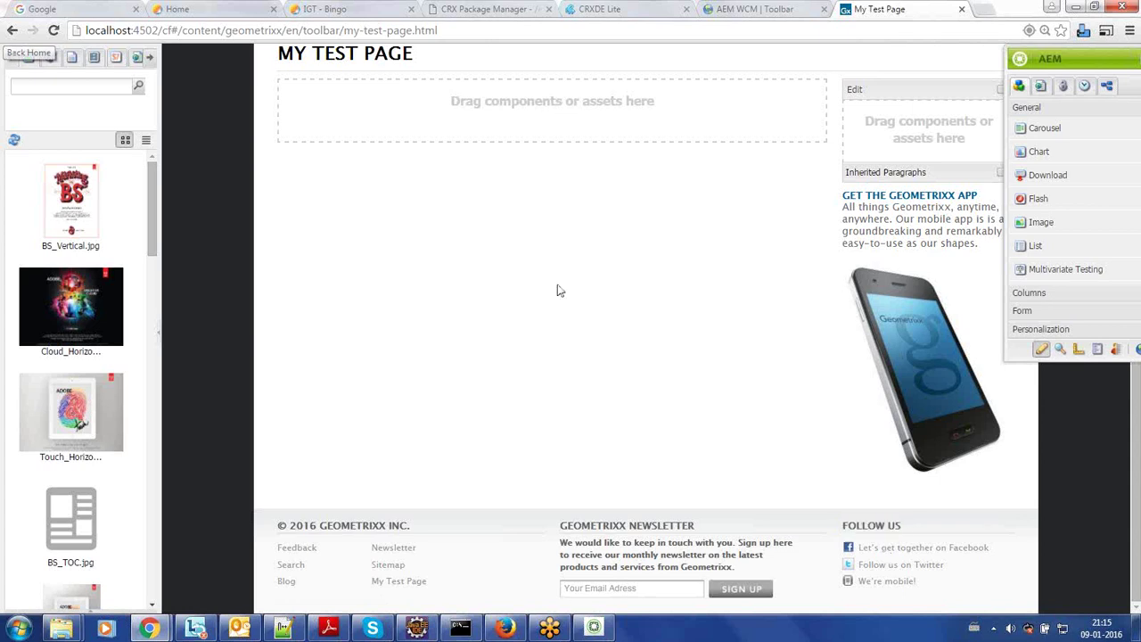
scroll(559, 290, up, 3)
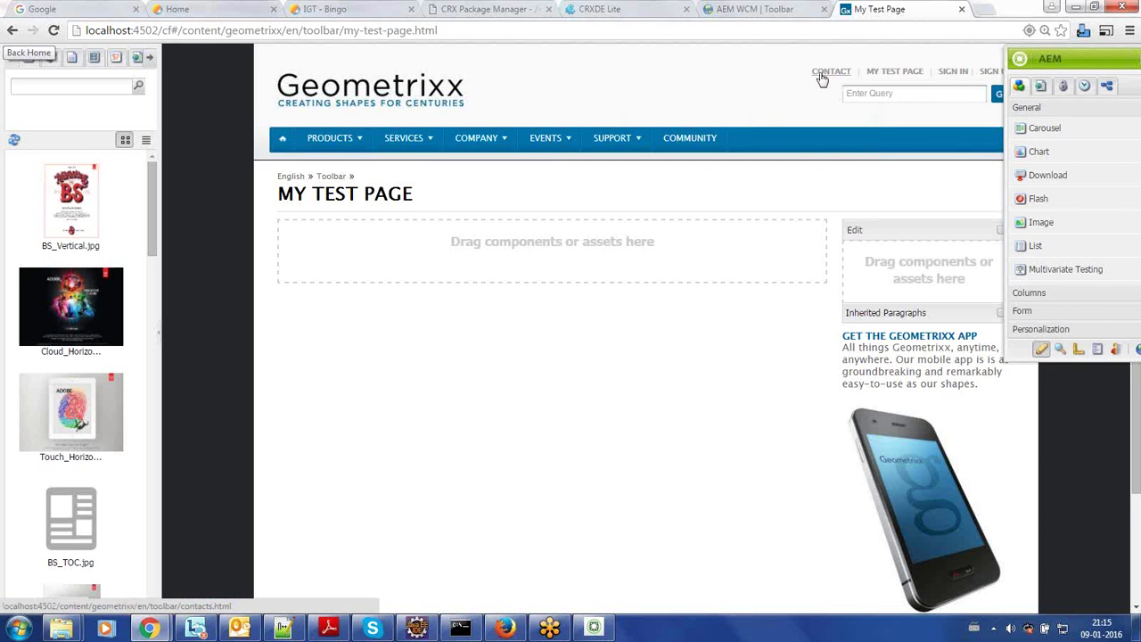
Check the template assigned to the Toolbar pages in site admin and compare it with My Test Page's navigation and components.
mouse_move(325, 151)
click(756, 10)
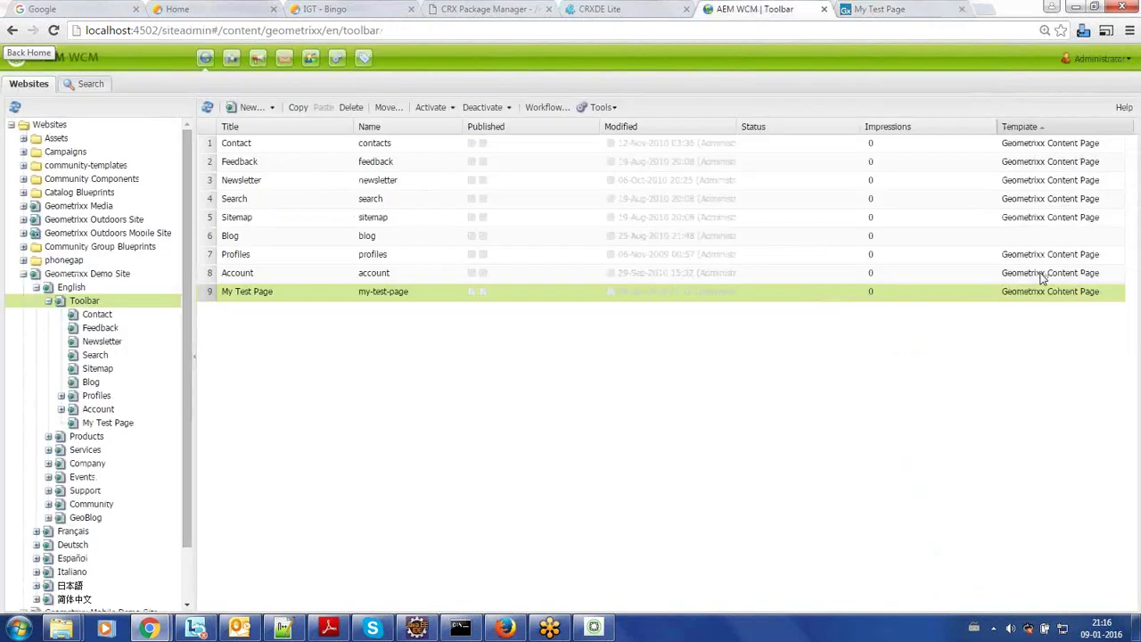
click(897, 9)
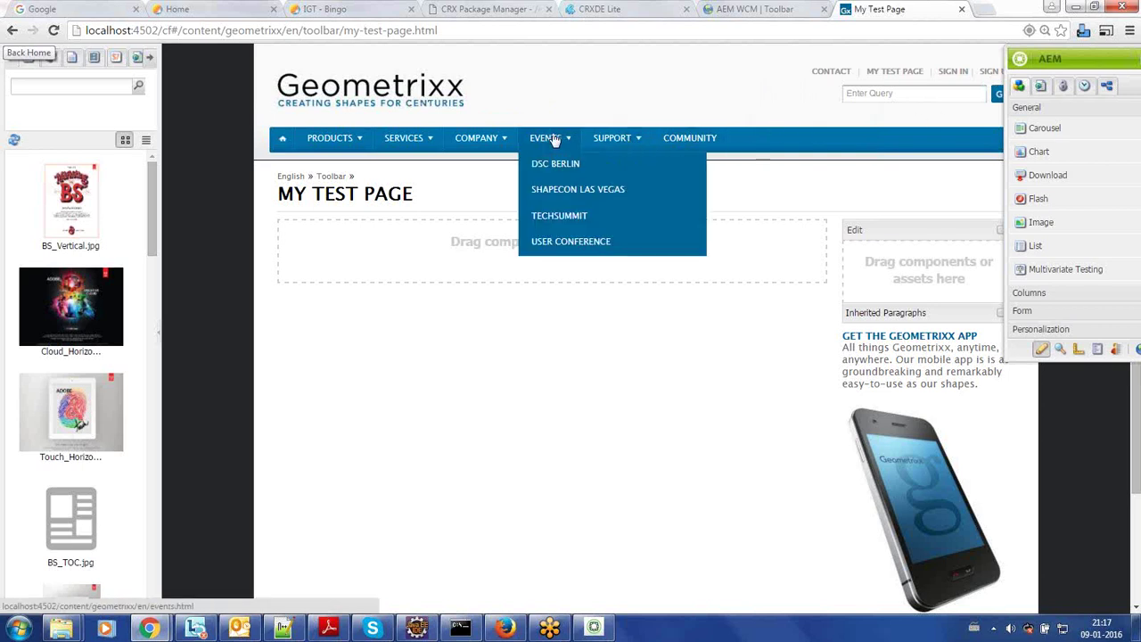
mouse_move(426, 144)
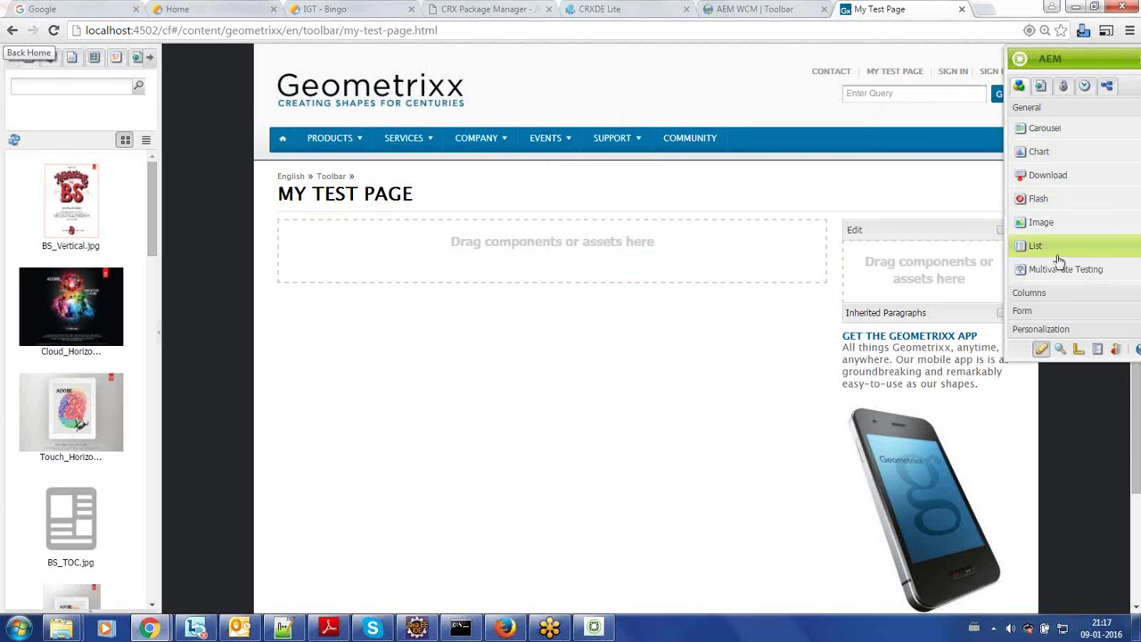
Close and reopen My Test Page from site admin, loading it in the classic editor by replacing editor.html with cf# in its address.
click(961, 10)
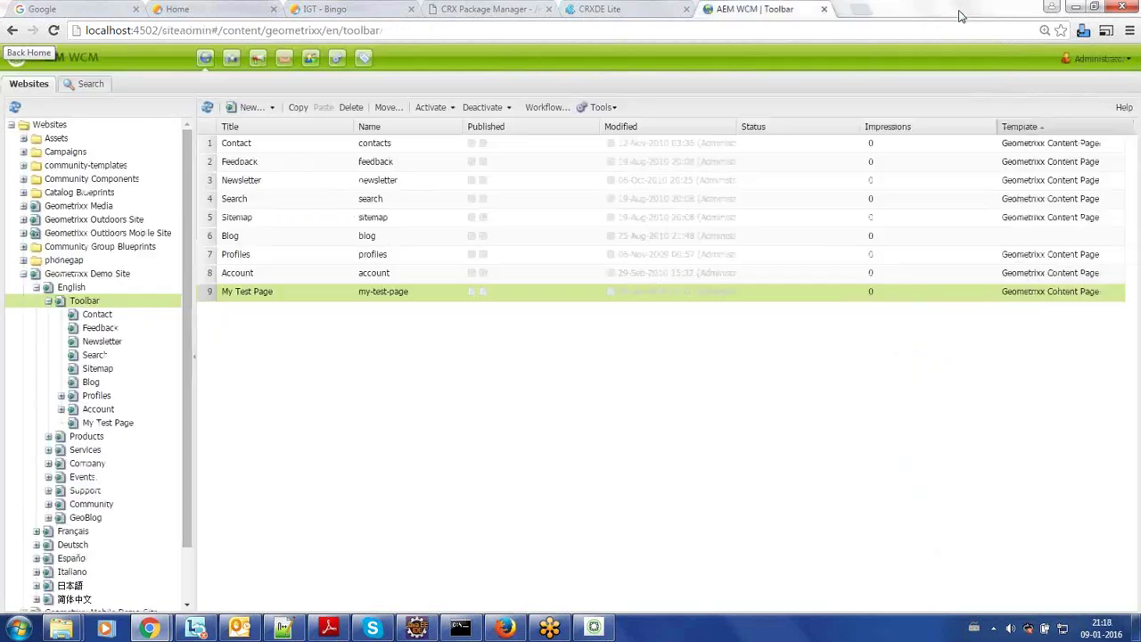
right_click(352, 301)
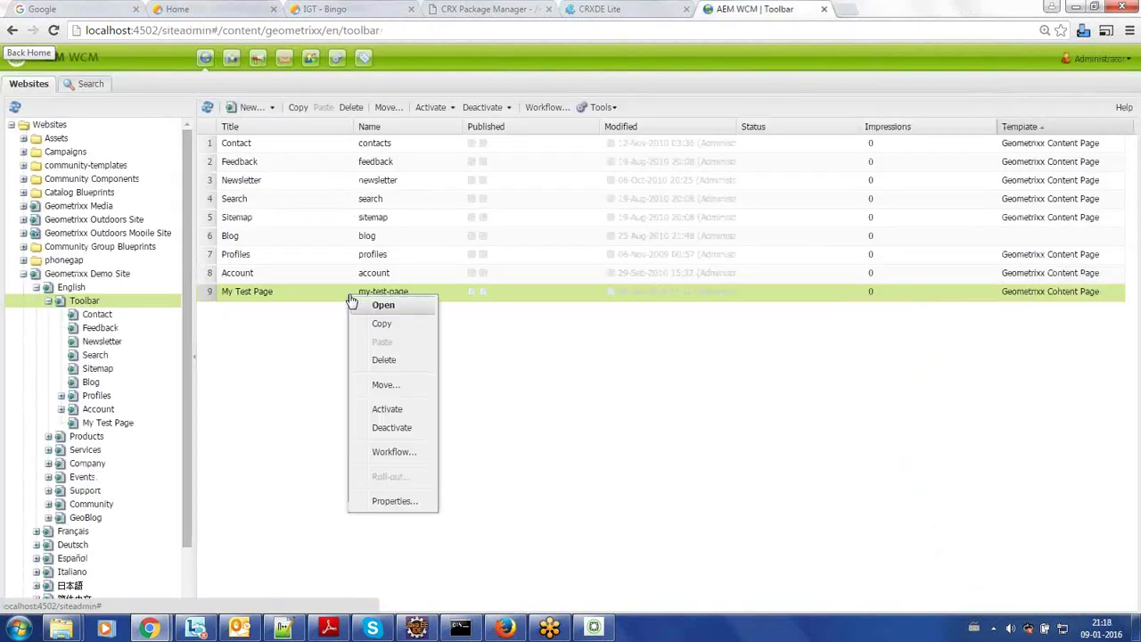
click(390, 305)
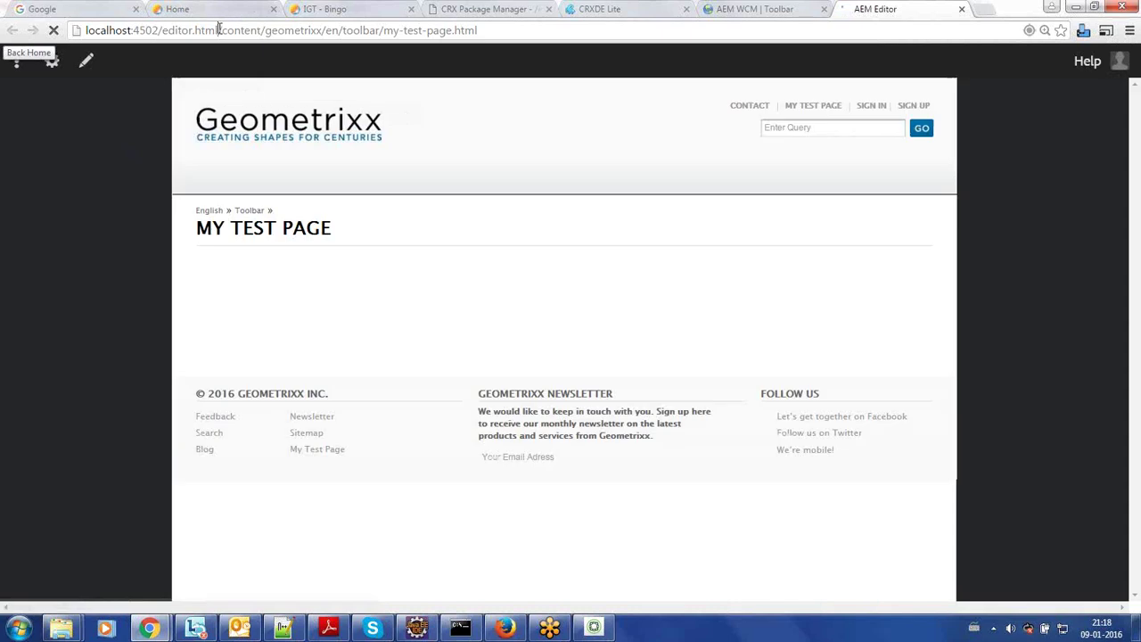
drag(219, 30, 161, 29)
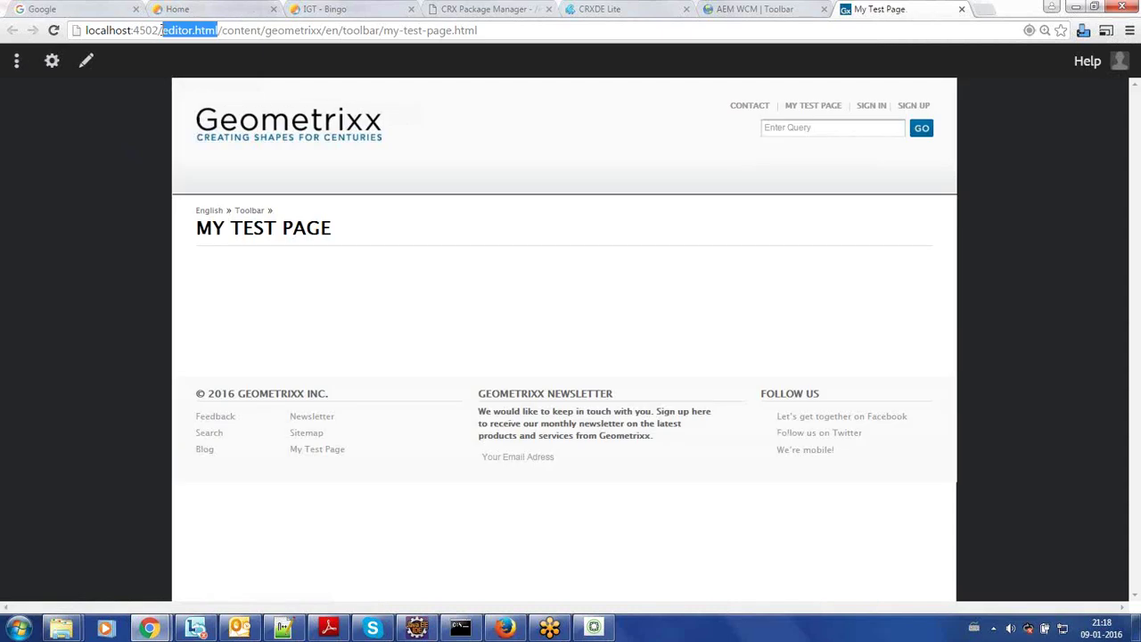
text(cf#)
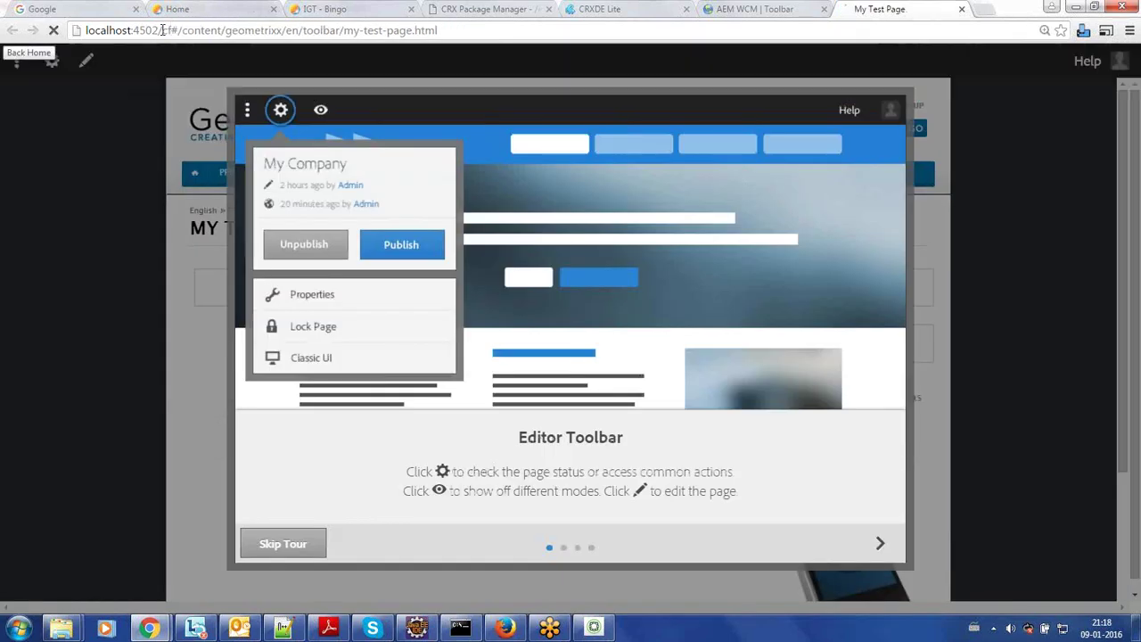
key(Return)
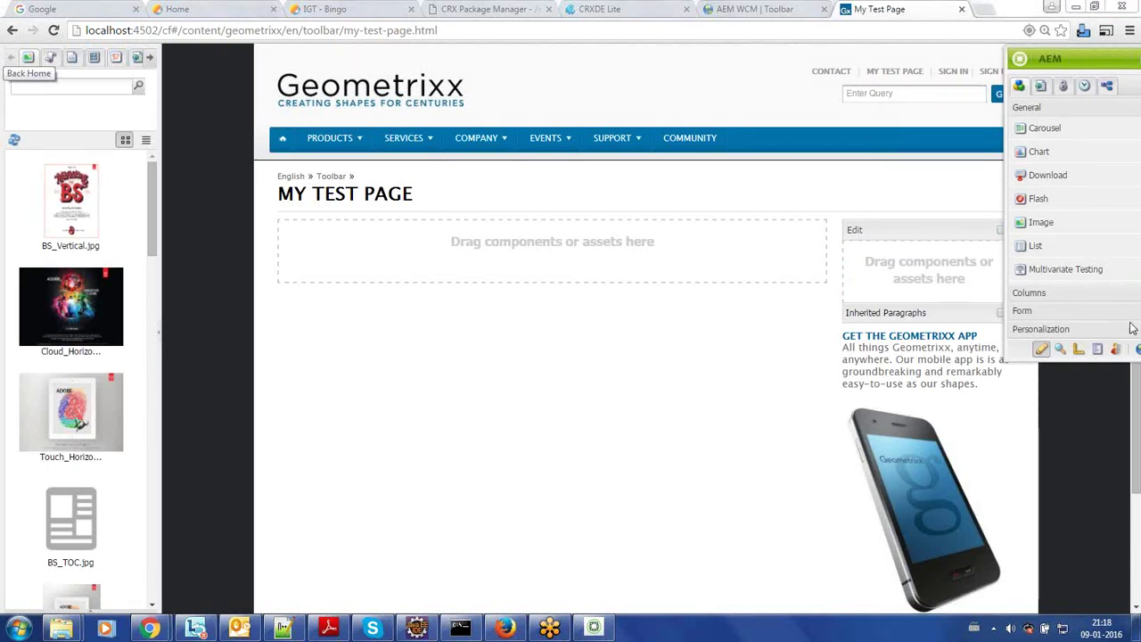
Switch My Test Page to design mode and return it to edit mode by setting its URL parameter to wcmmode=edit.
click(1078, 349)
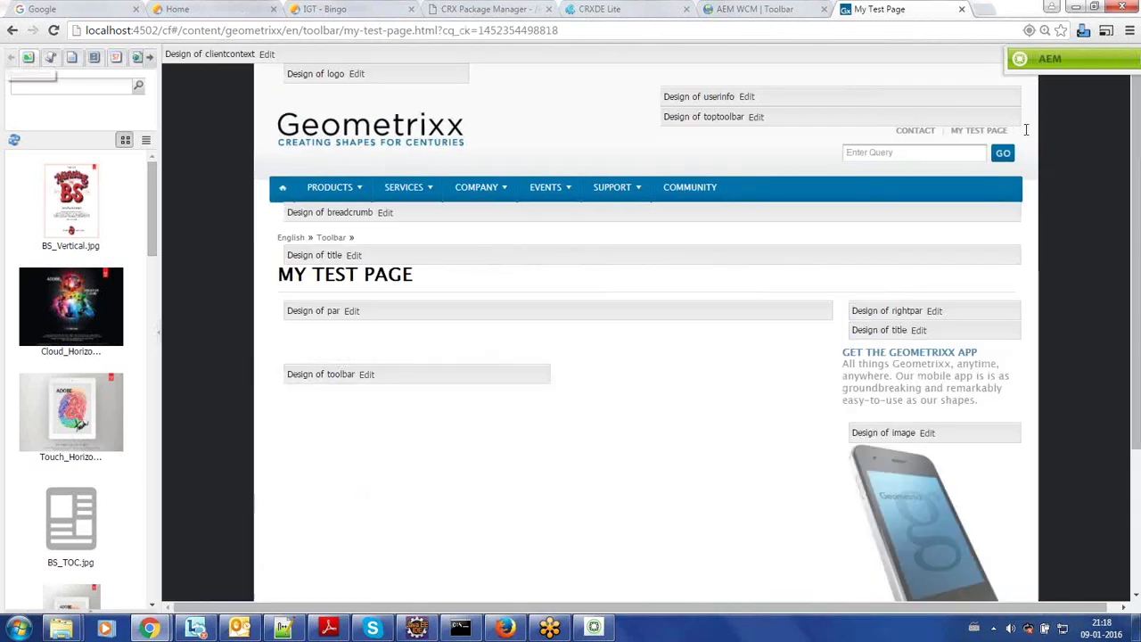
click(823, 32)
click(822, 32)
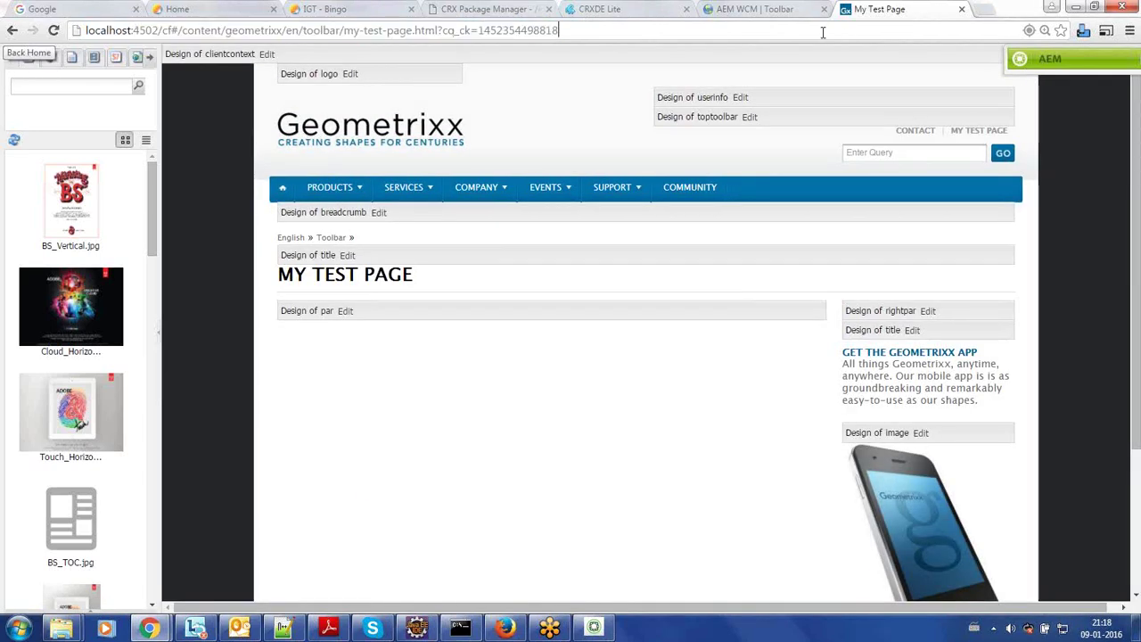
key(ctrl+shift+Left)
key(ctrl+shift+Left)
text(wcmode)
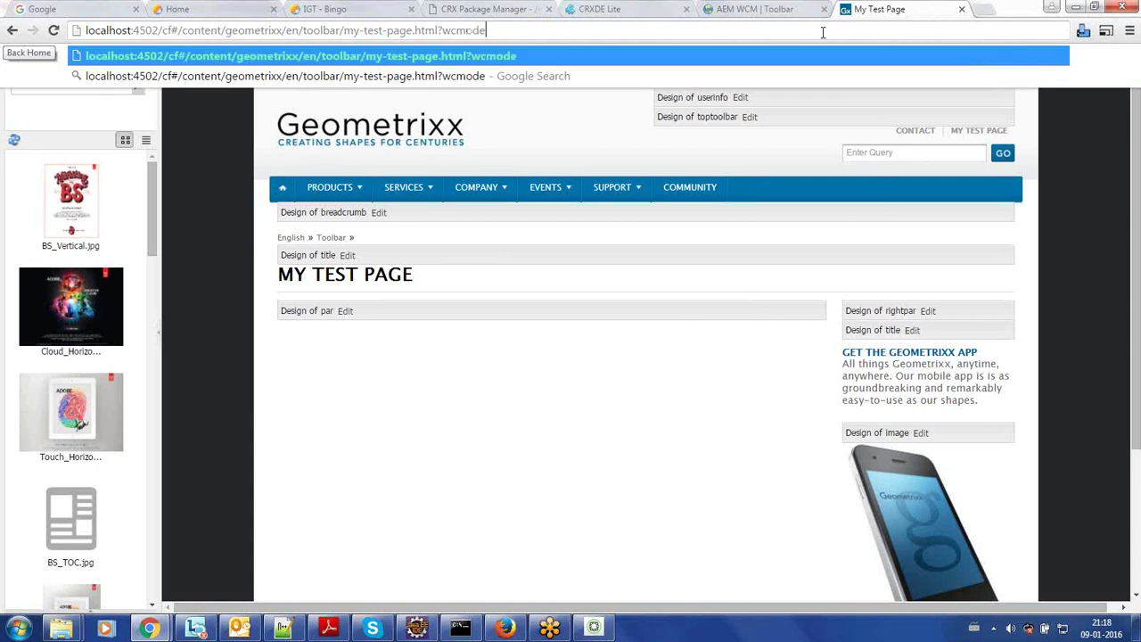
text(=)
text(mode=)
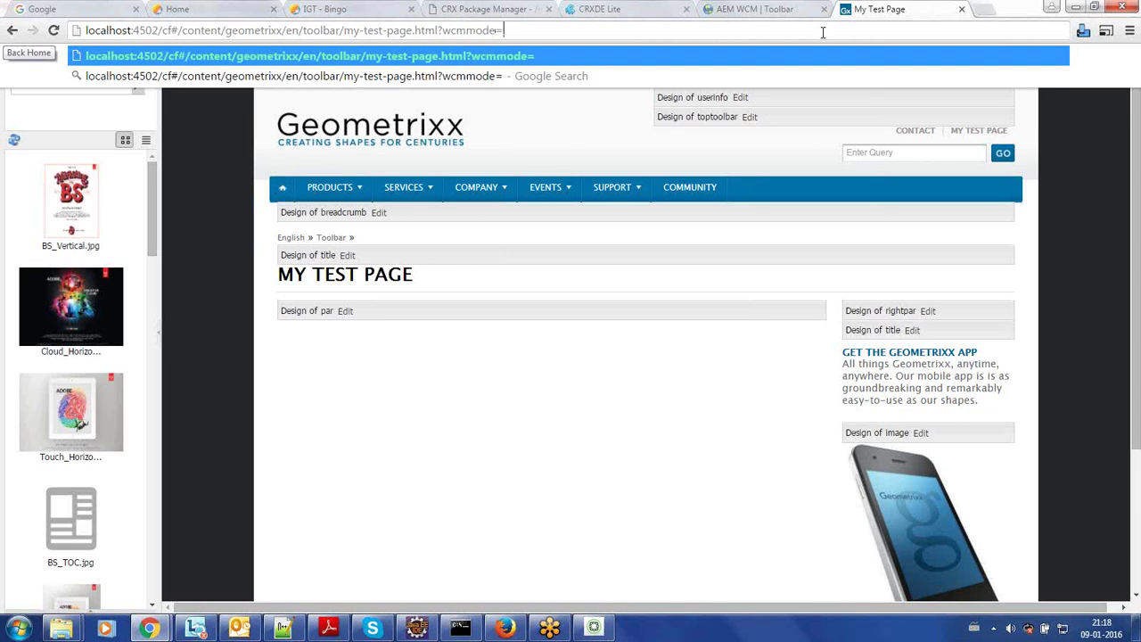
text(edit)
key(Return)
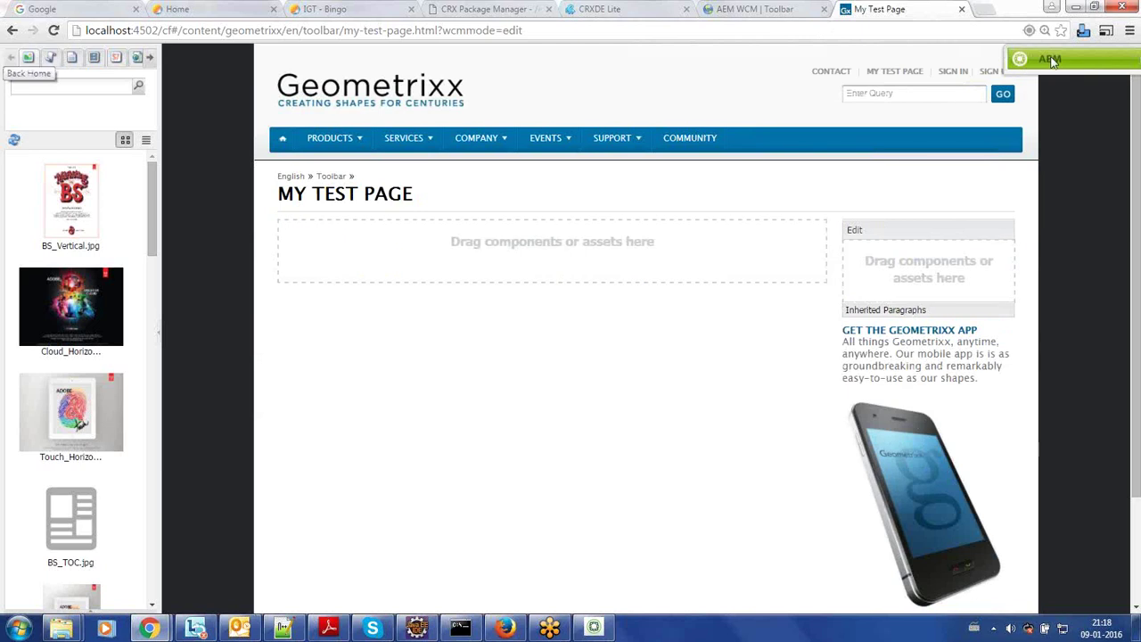
Try to expand the collapsed AEM sidekick and close My Test Page.
click(860, 35)
click(1119, 62)
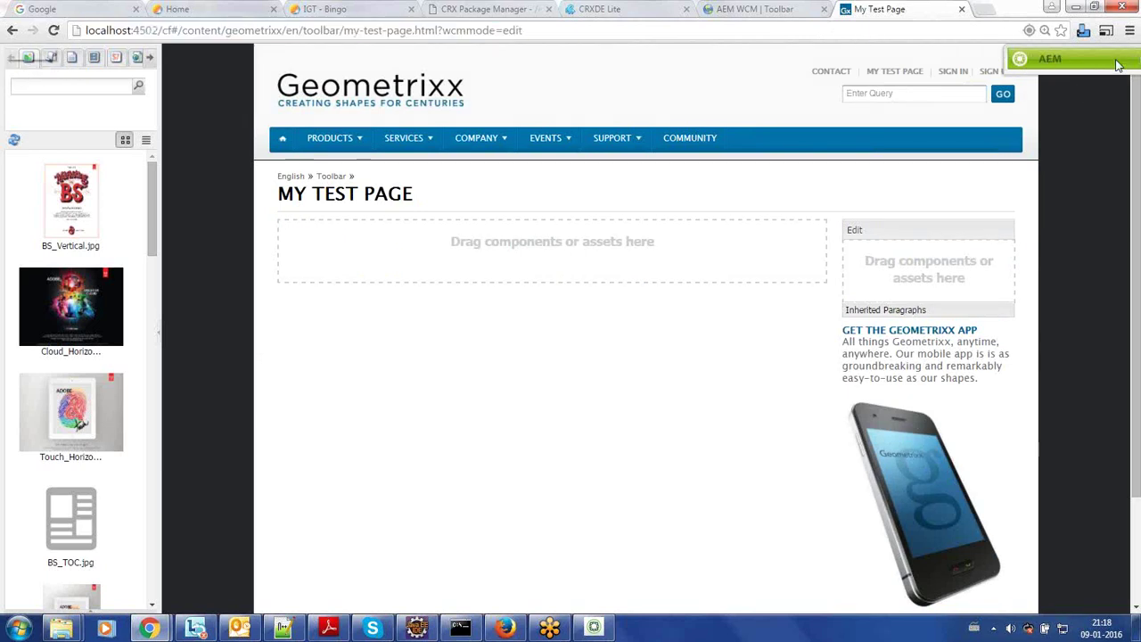
click(962, 11)
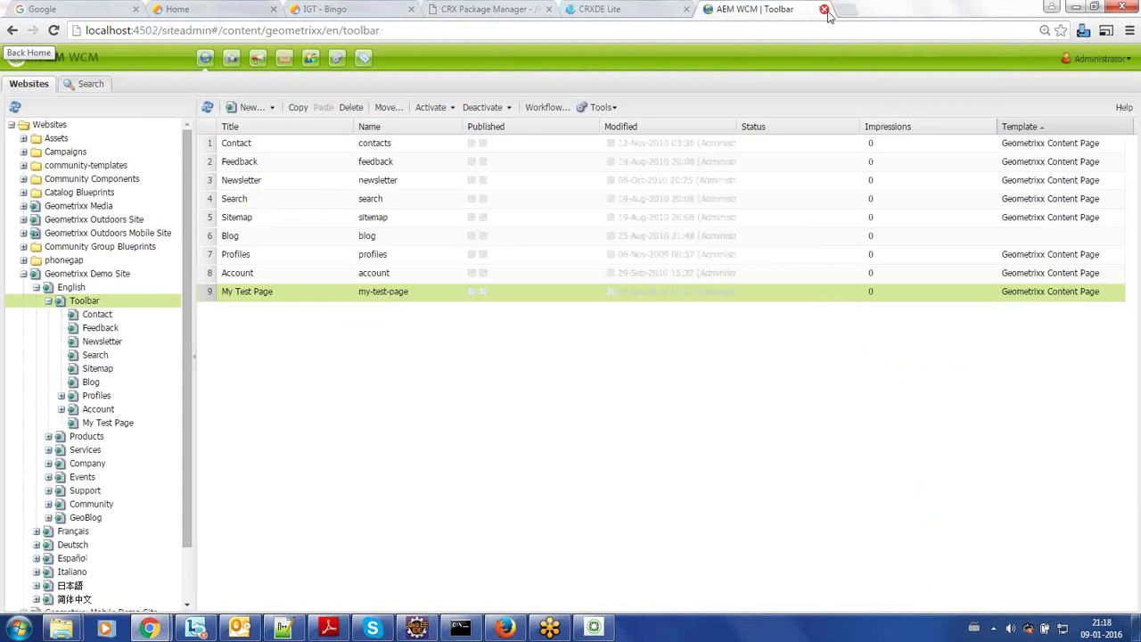
Open the Account page from the Toolbar list and load it in the classic editor by replacing editor.html with cf#.
click(331, 274)
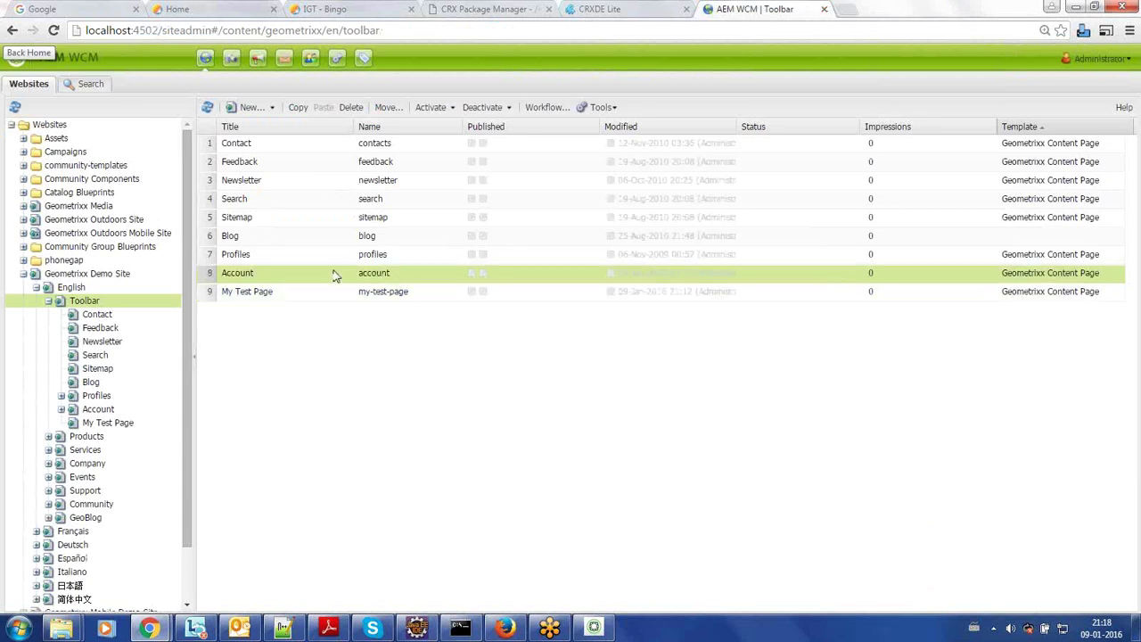
right_click(332, 273)
click(379, 281)
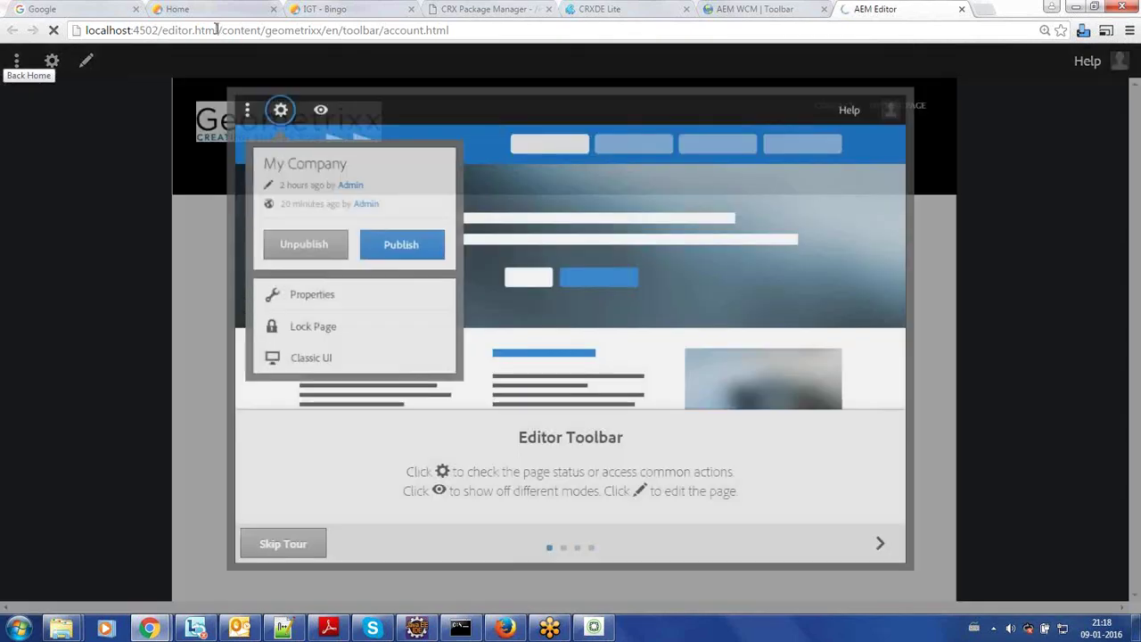
drag(216, 29, 161, 29)
text(cf#)
key(Return)
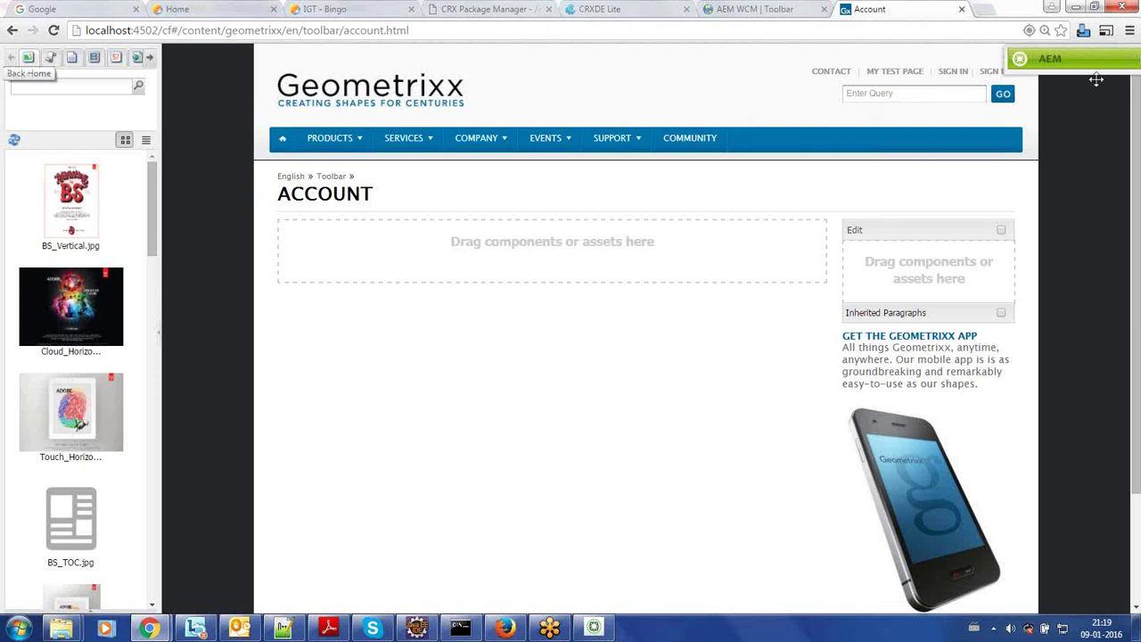
Close the Account page and bring up the available actions for its entry in the Toolbar list.
click(961, 10)
right_click(425, 273)
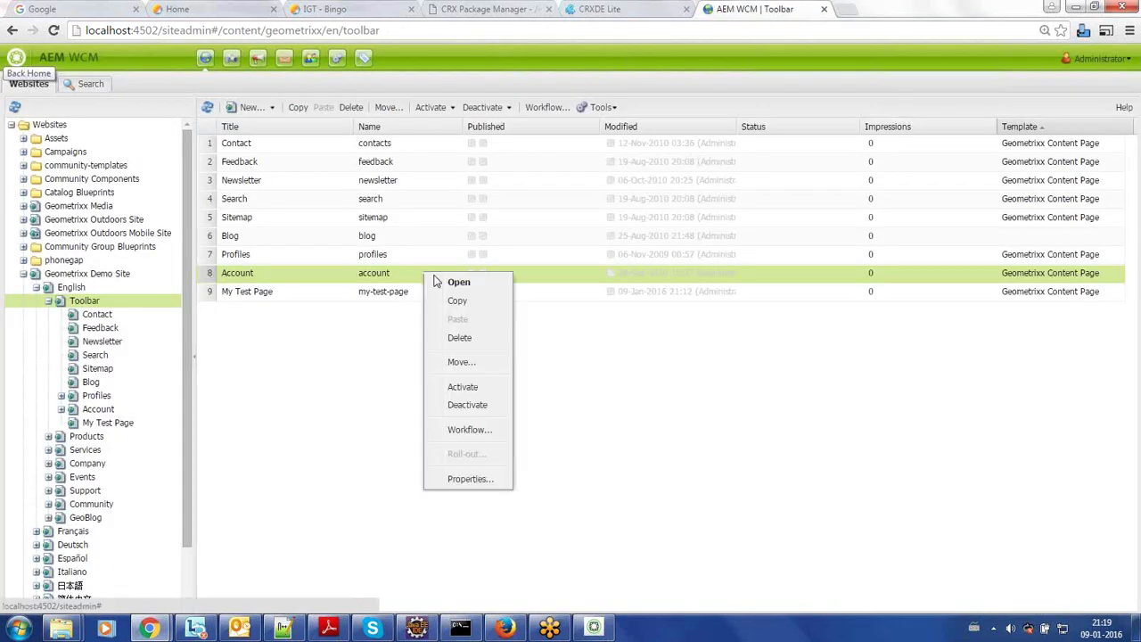